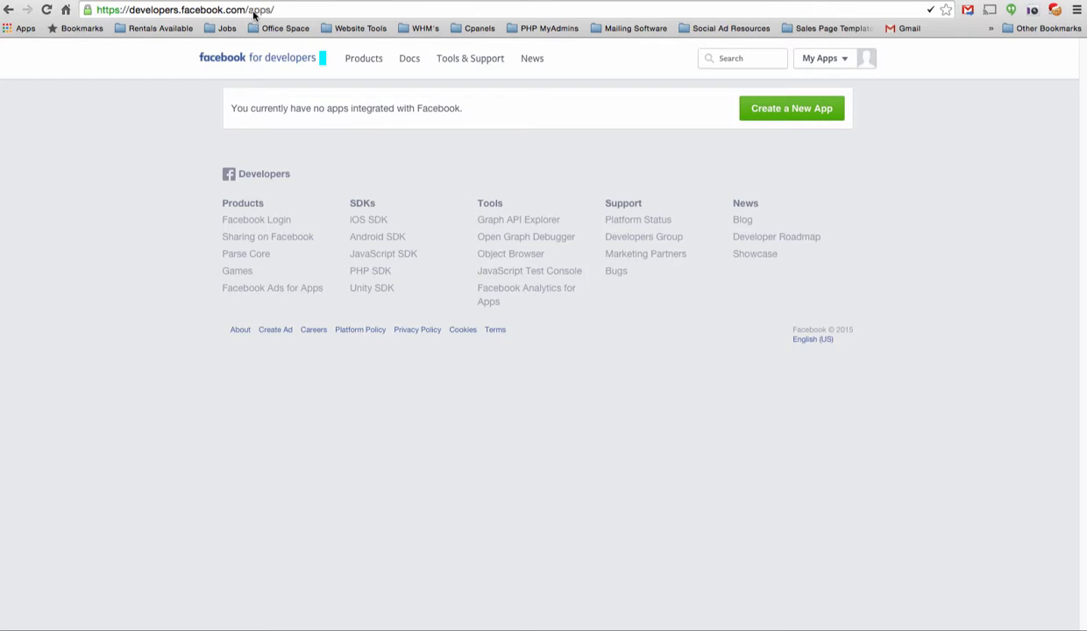
Step: Start a new Facebook app and set its display name to the owner's full name followed by "Sharing App"
left_click(796, 114)
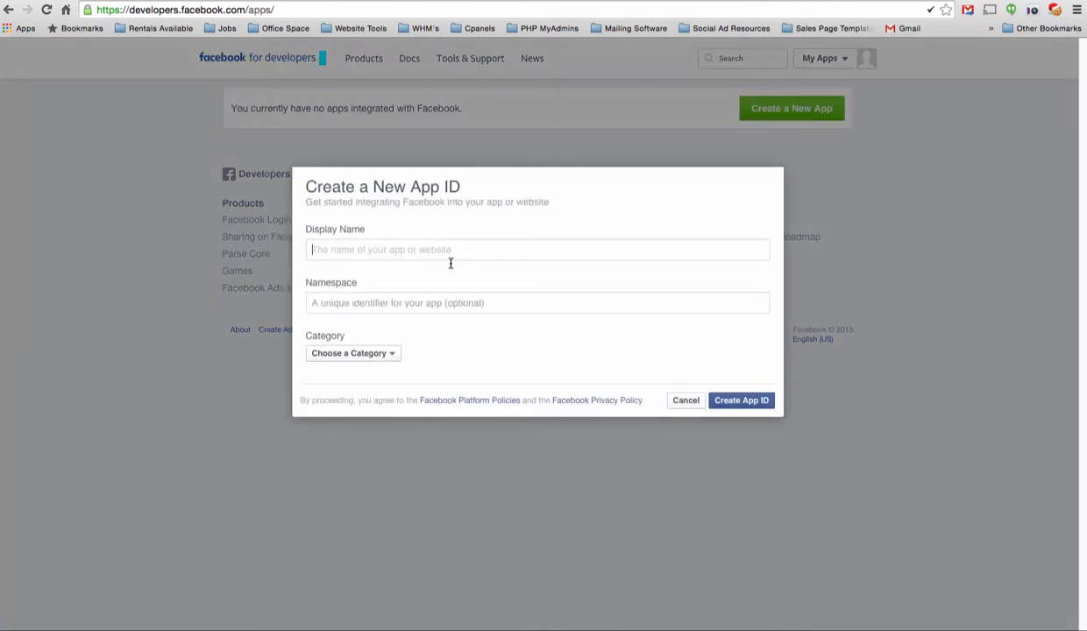
left_click(398, 252)
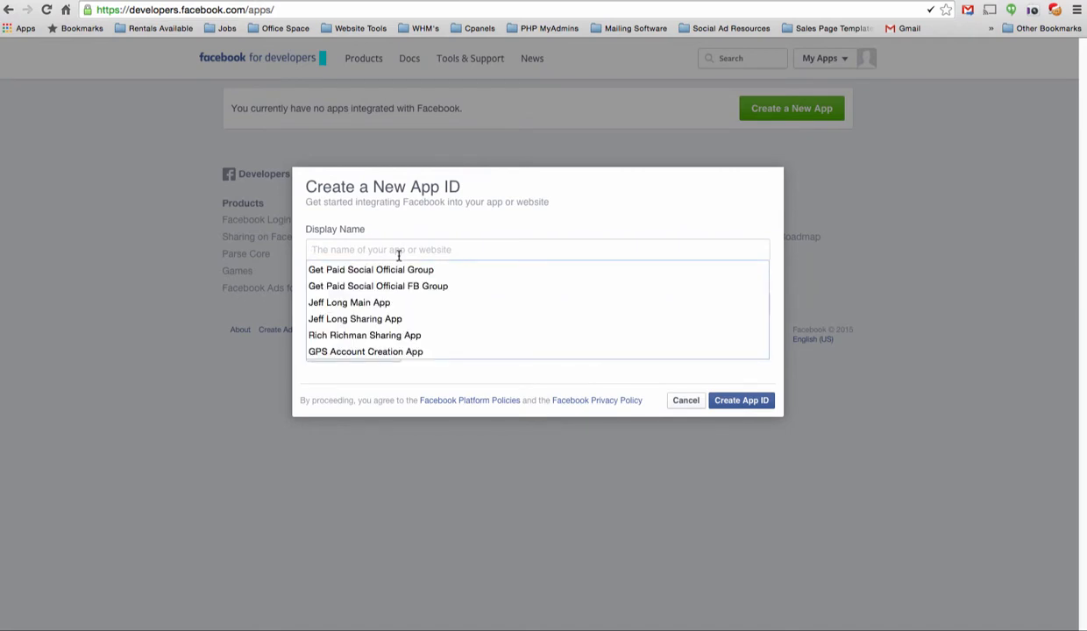
left_click(438, 197)
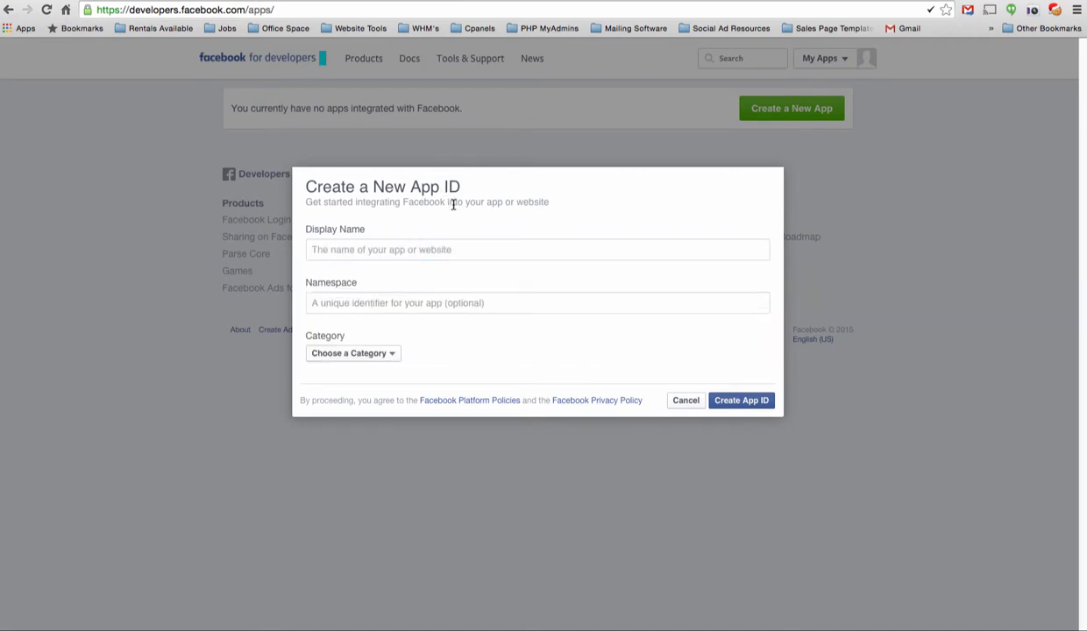
left_click(402, 250)
type("Jeff Long Sharing App")
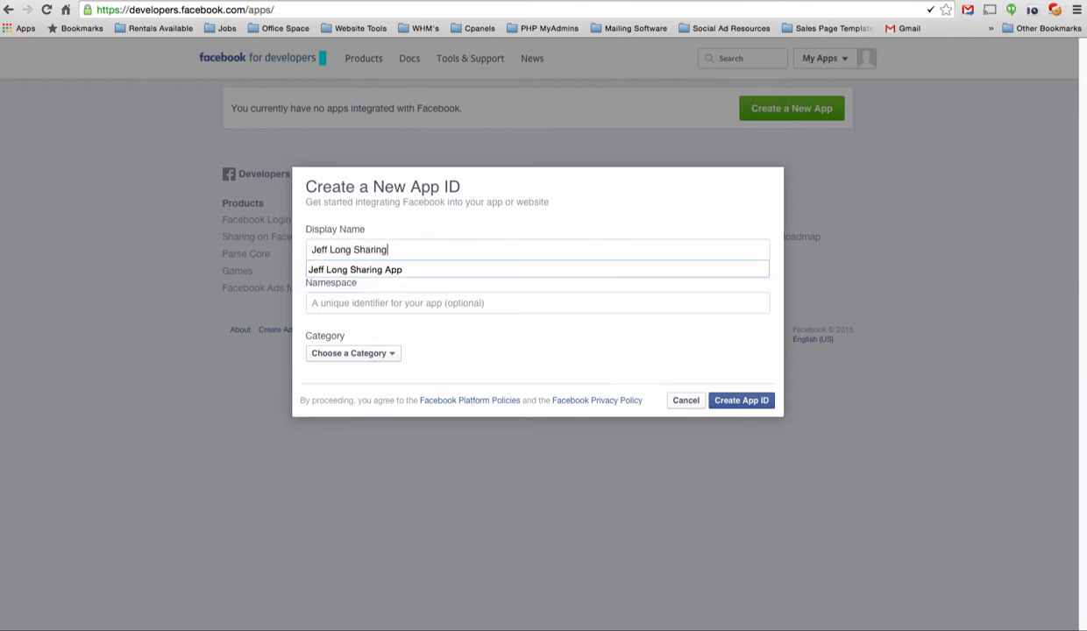
left_click(595, 211)
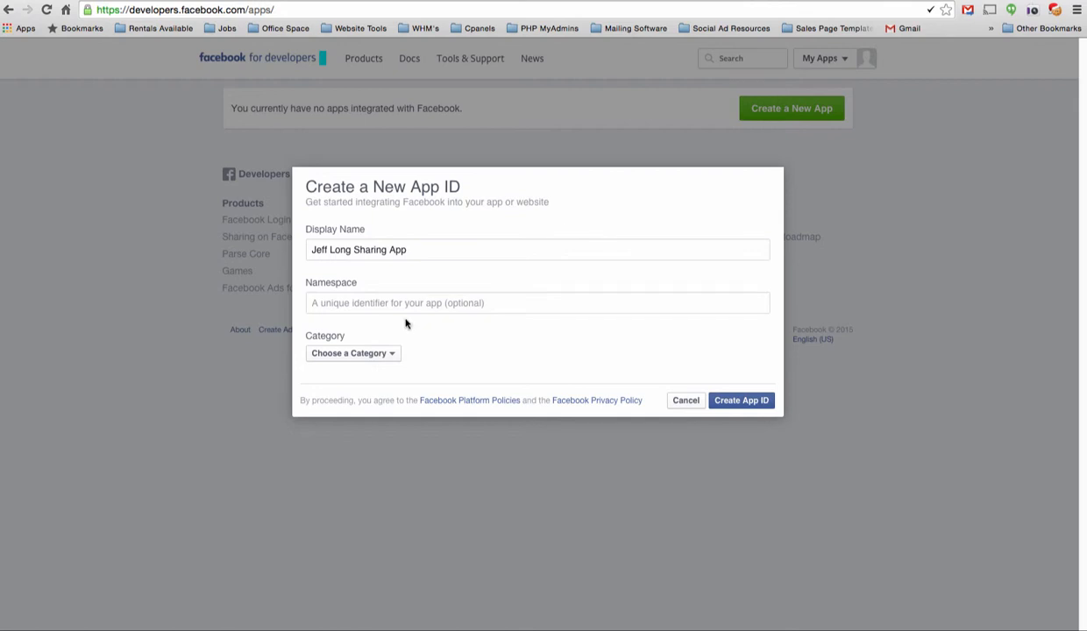
Step: Set the app's namespace to the owner's full name in lowercase followed by "sharingapp", without spaces
left_click(371, 308)
type("jeffl")
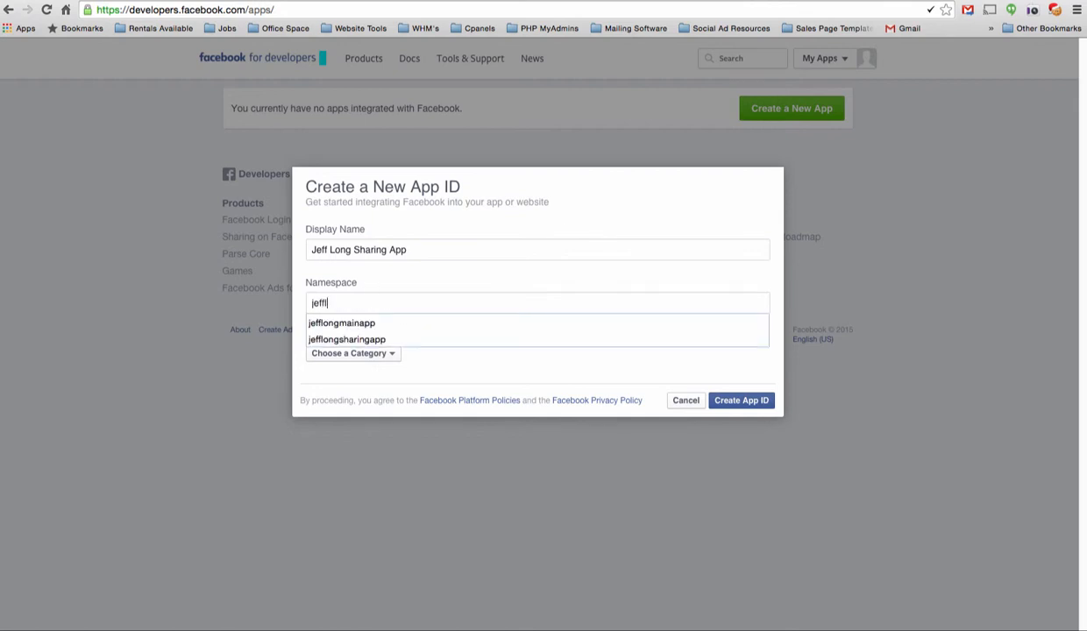
type("ongsharingapp")
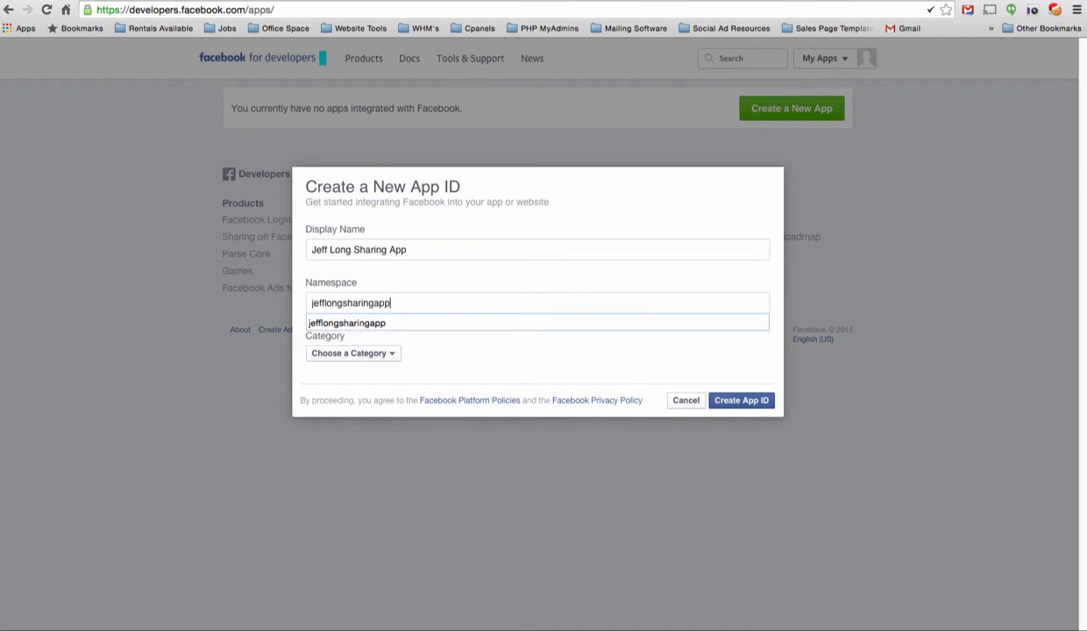
left_click(453, 346)
Step: Set the app's category to Business and submit the new app ID
left_click(367, 355)
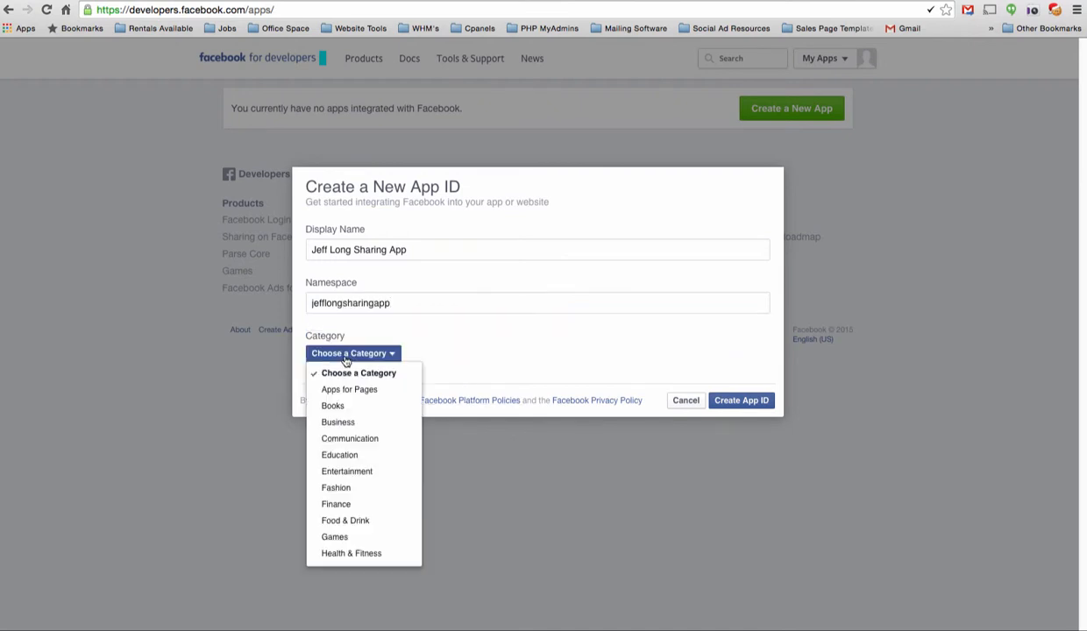
left_click(342, 422)
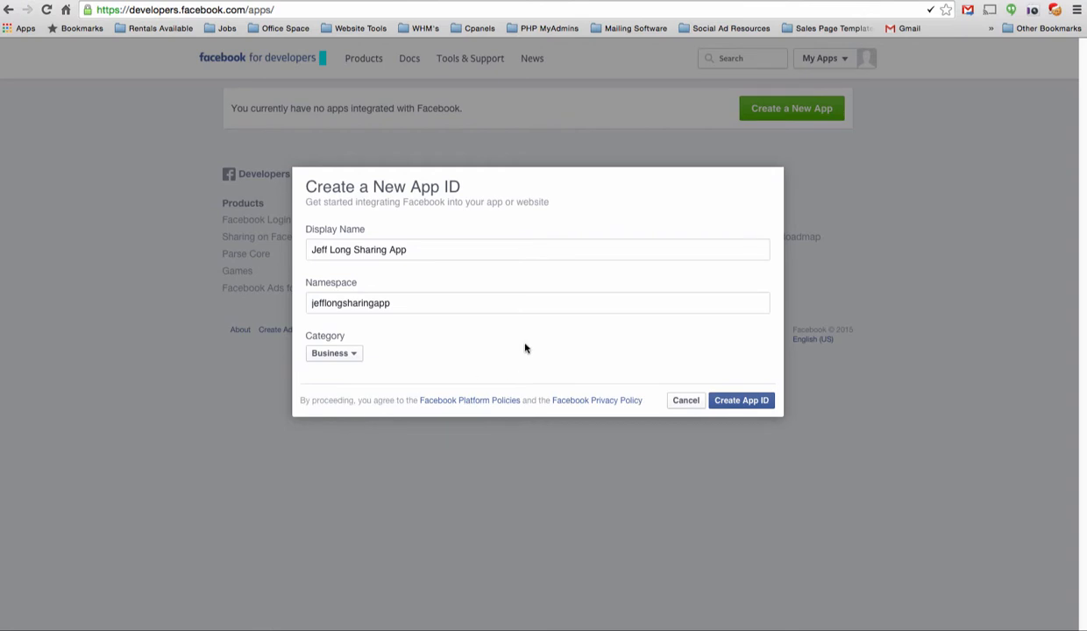
left_click(741, 402)
mouse_move(757, 304)
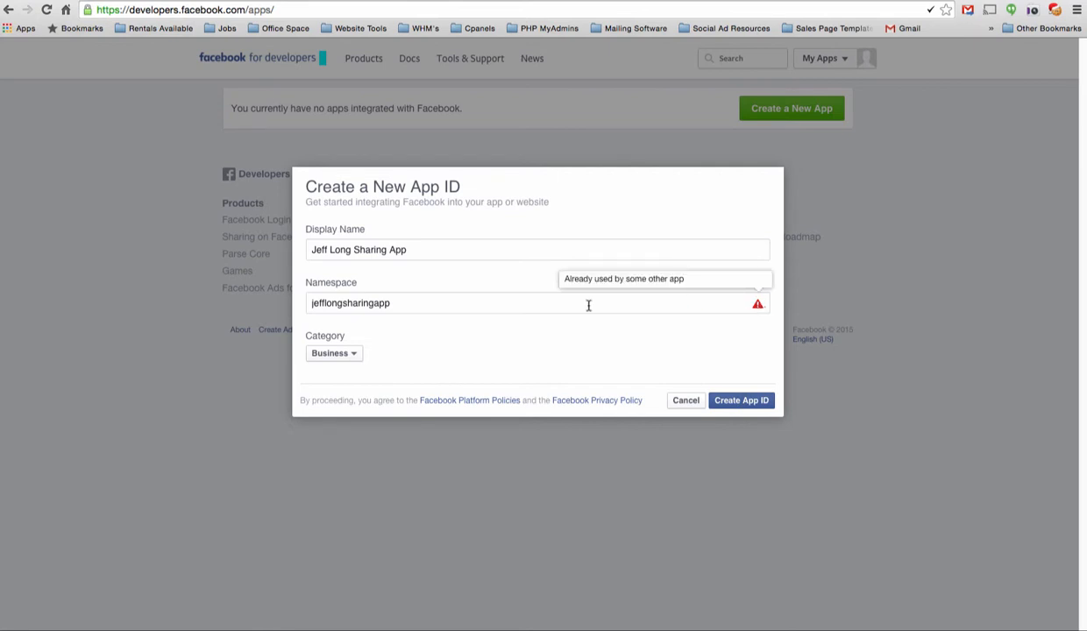
Step: Replace the namespace with the owner's lowercase first name followed by "sharingappgps" and submit the new app ID again
double_click(414, 304)
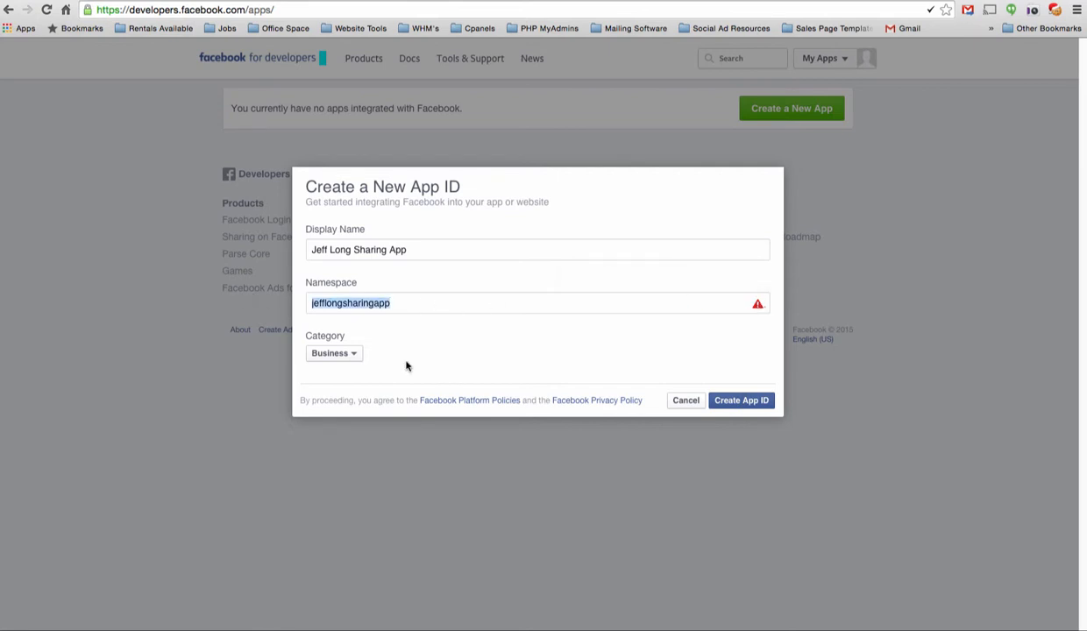
type("jeff")
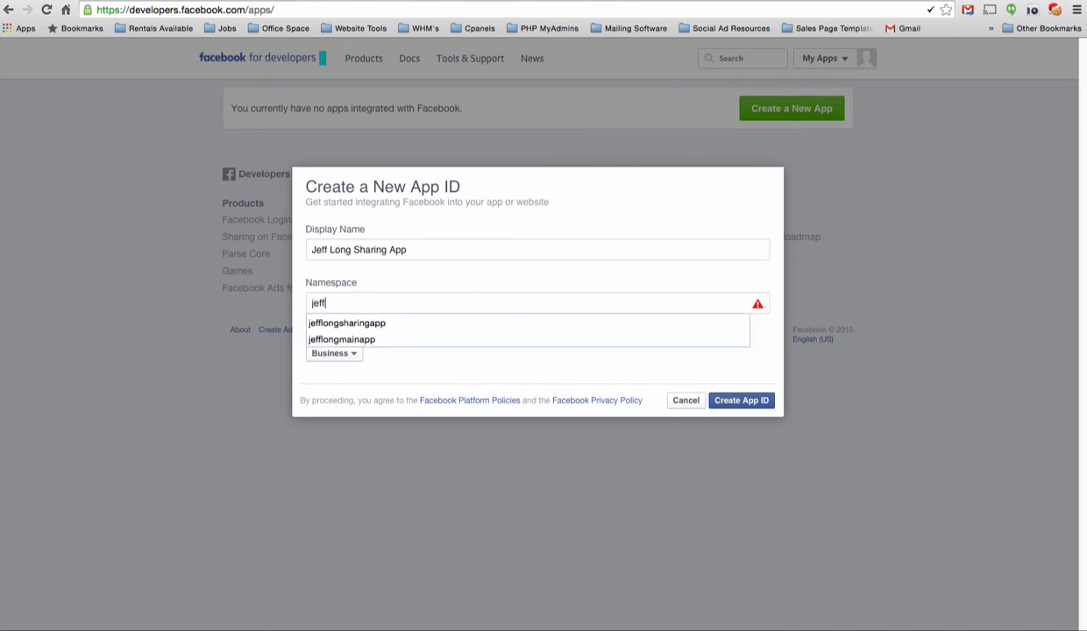
type("sharingappgps")
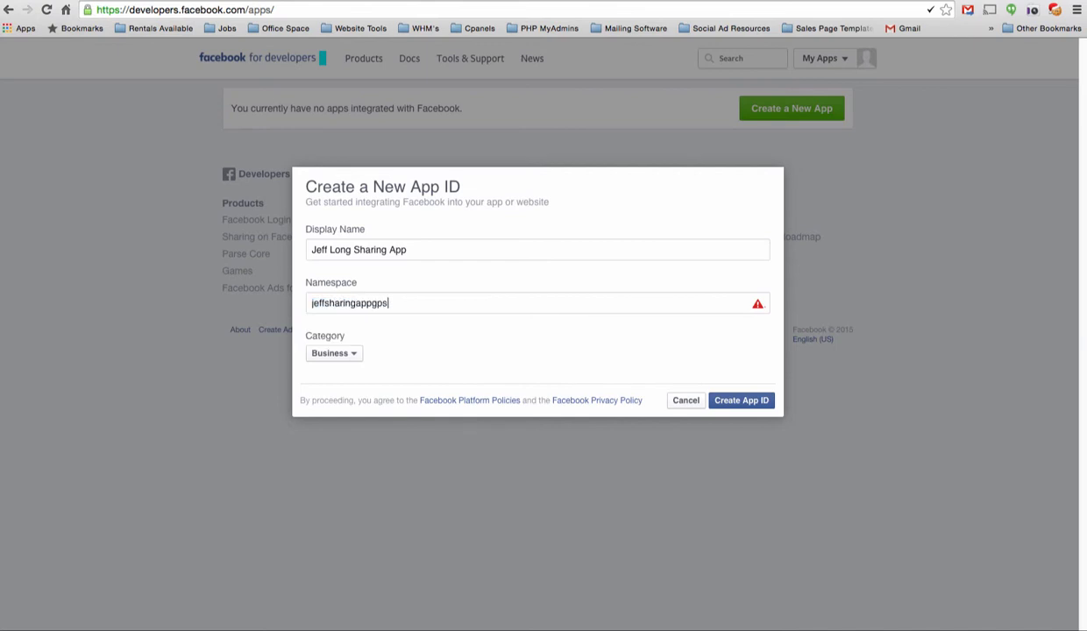
left_click(736, 400)
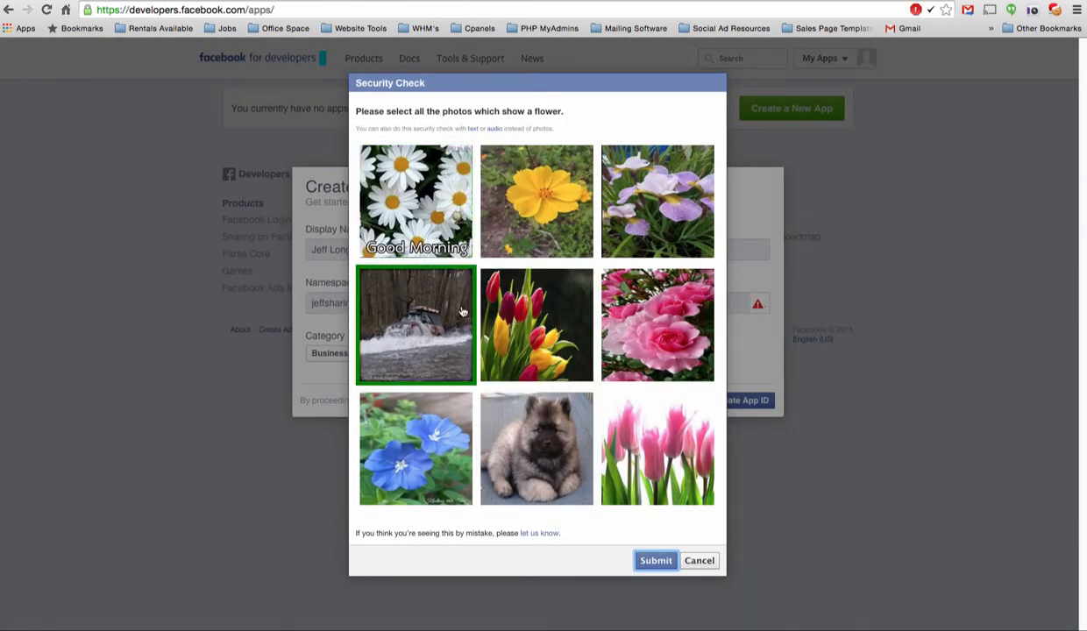
Step: Select all the photos showing a flower in the security check and submit it
left_click(405, 202)
left_click(654, 201)
left_click(539, 320)
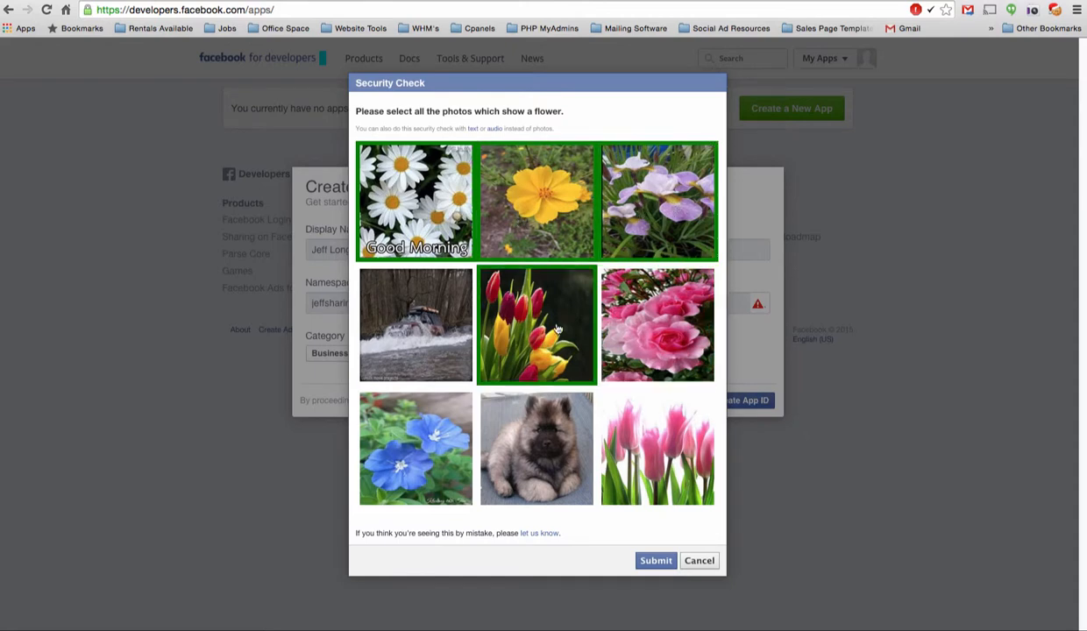
left_click(631, 325)
left_click(415, 469)
left_click(657, 449)
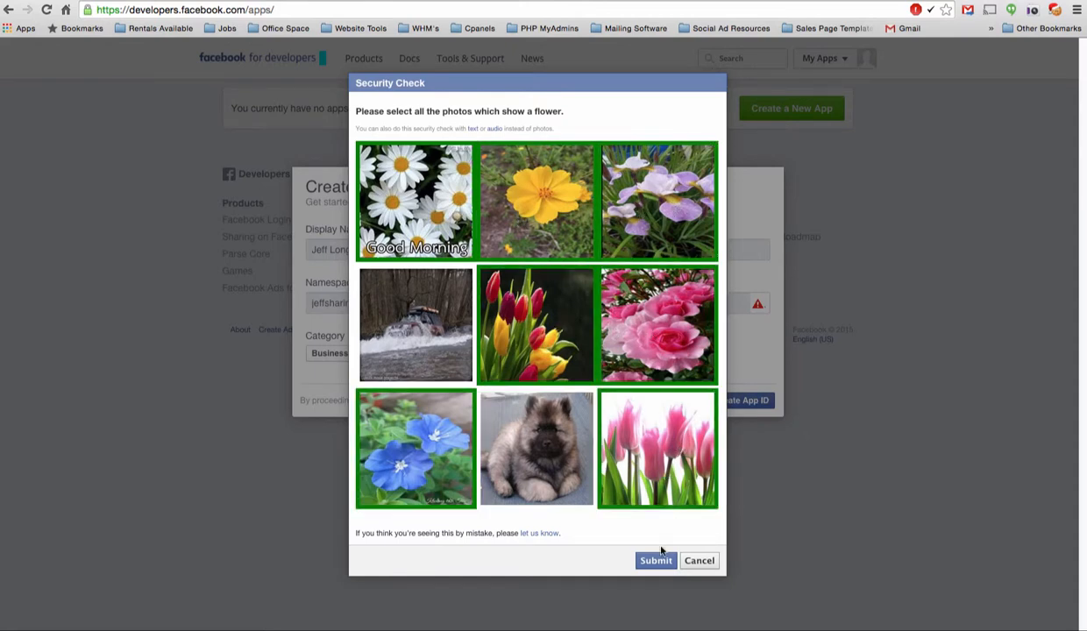
left_click(656, 560)
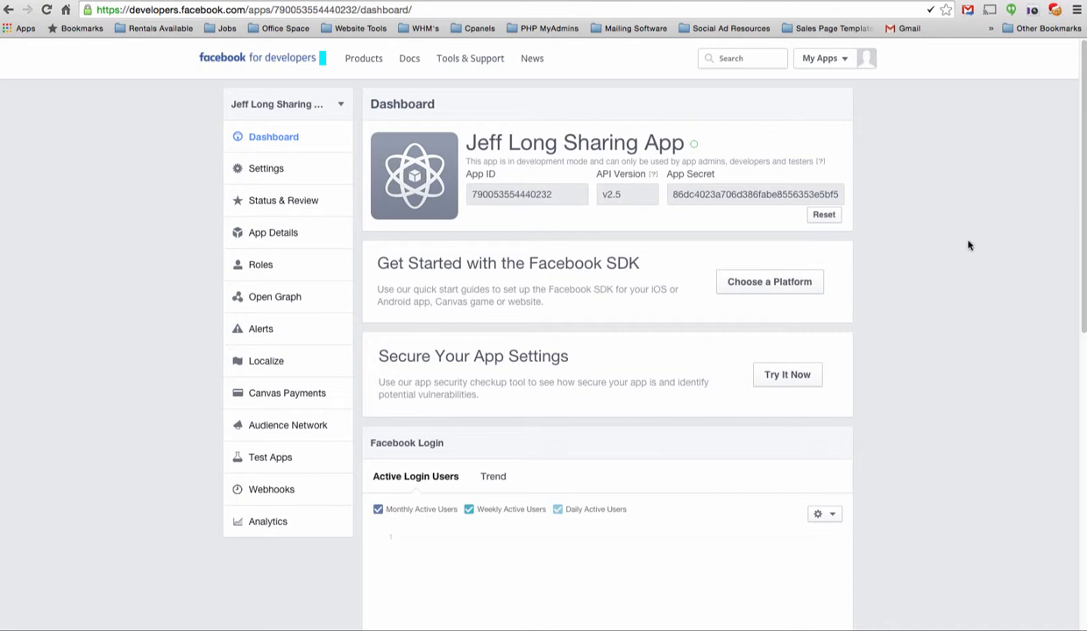
Step: Open the new app's basic settings and add authorizefb.com as an app domain
left_click(271, 174)
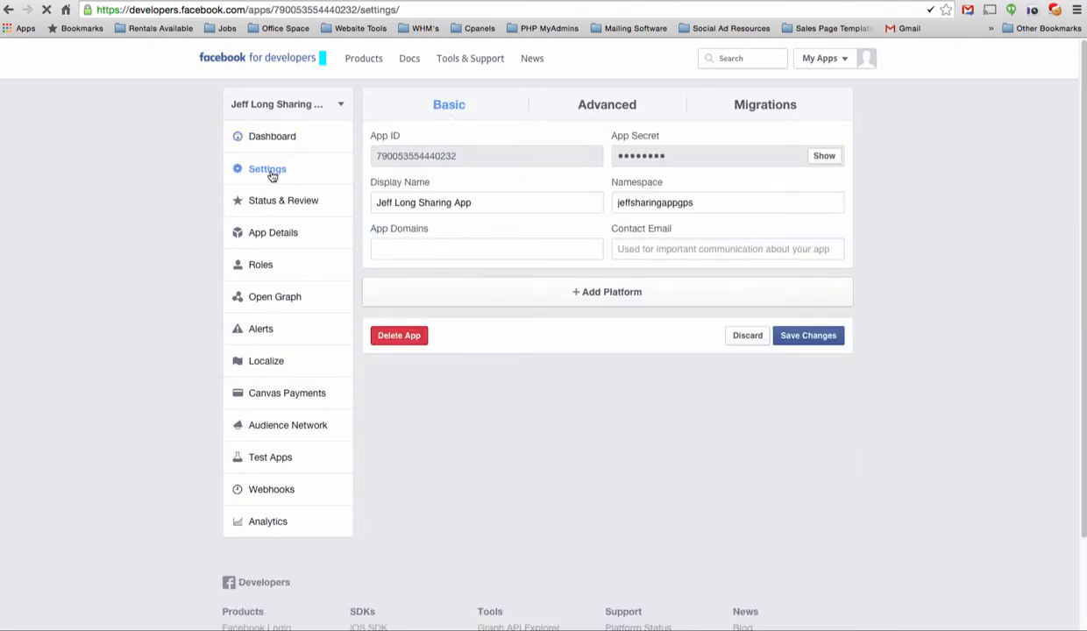
left_click(414, 255)
type("authorizefb")
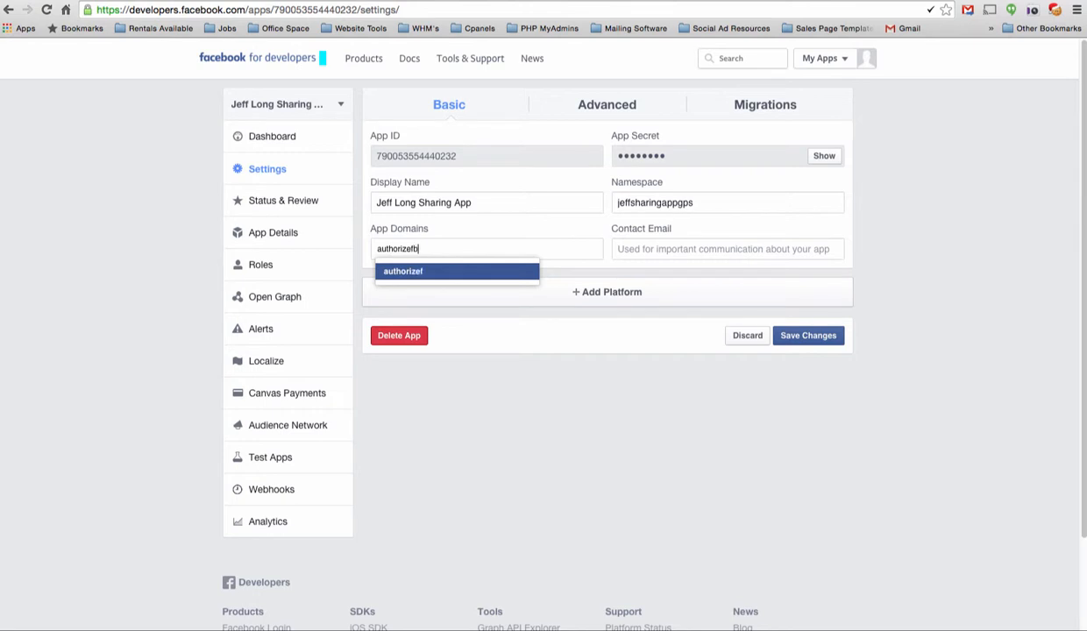
type(".com")
left_click(425, 272)
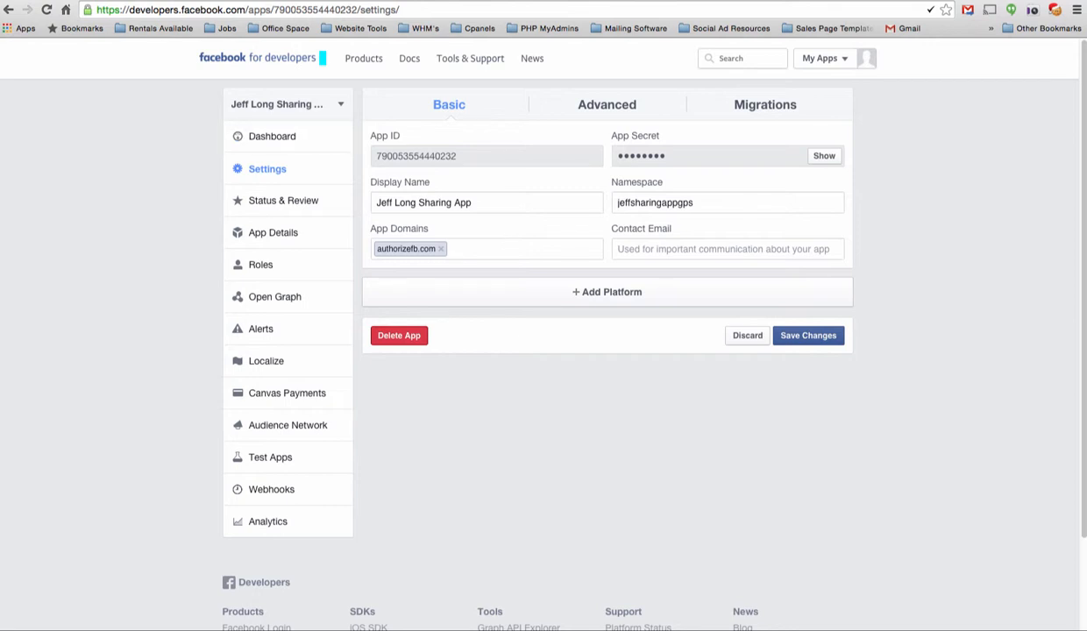
Step: Switch to the GetPaid.social profile, show the help for the Facebook application settings, and copy the member-specific authorizefb.com site URL
key("ctrl+Tab")
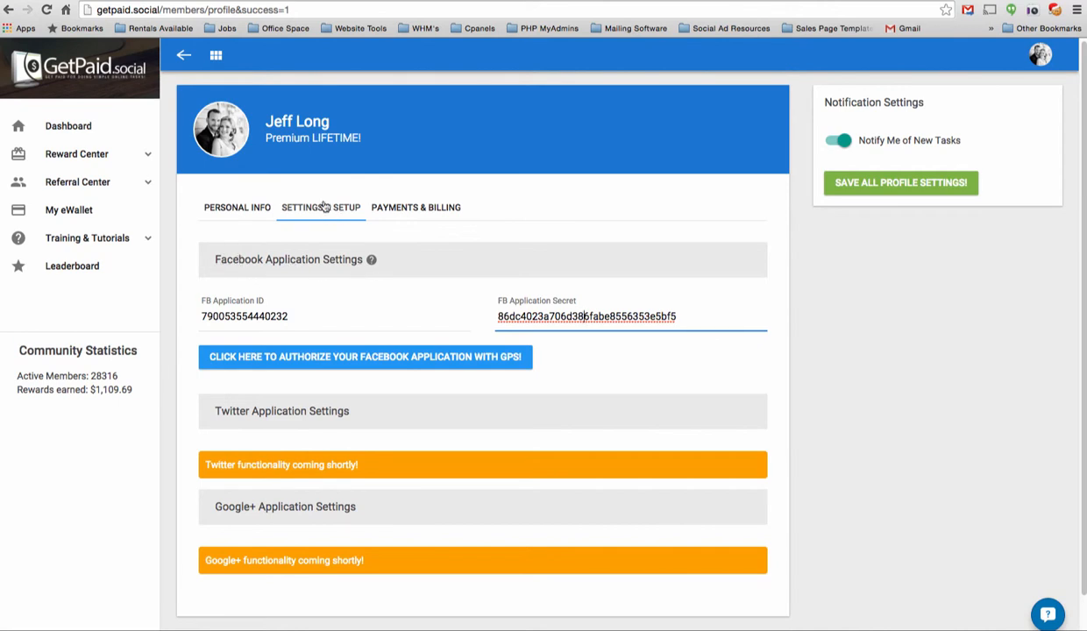
left_click(371, 260)
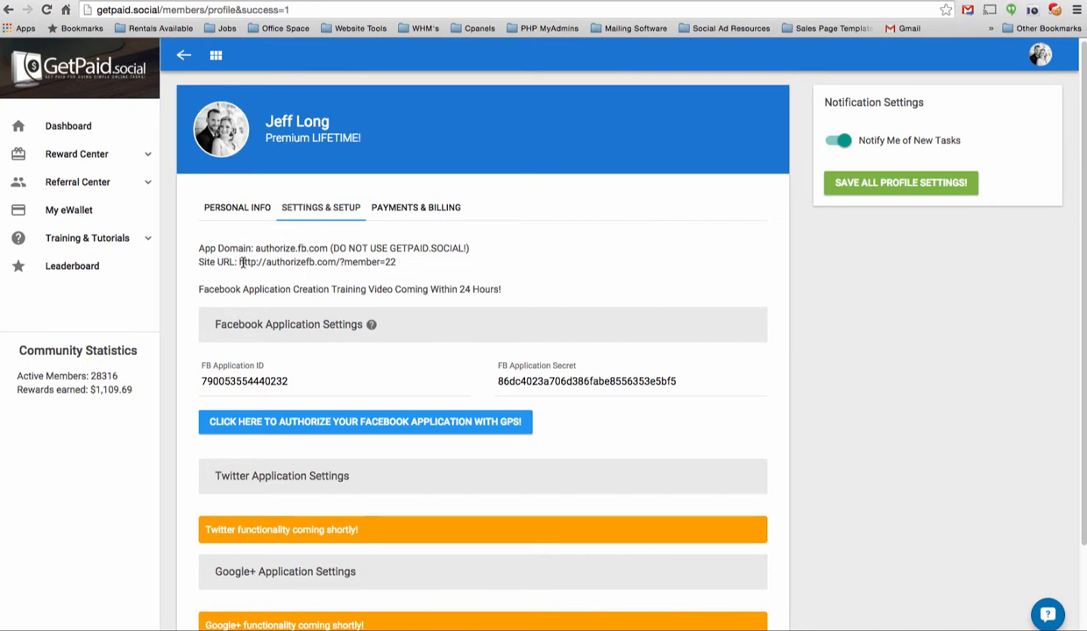
left_click_drag(394, 261, 231, 260)
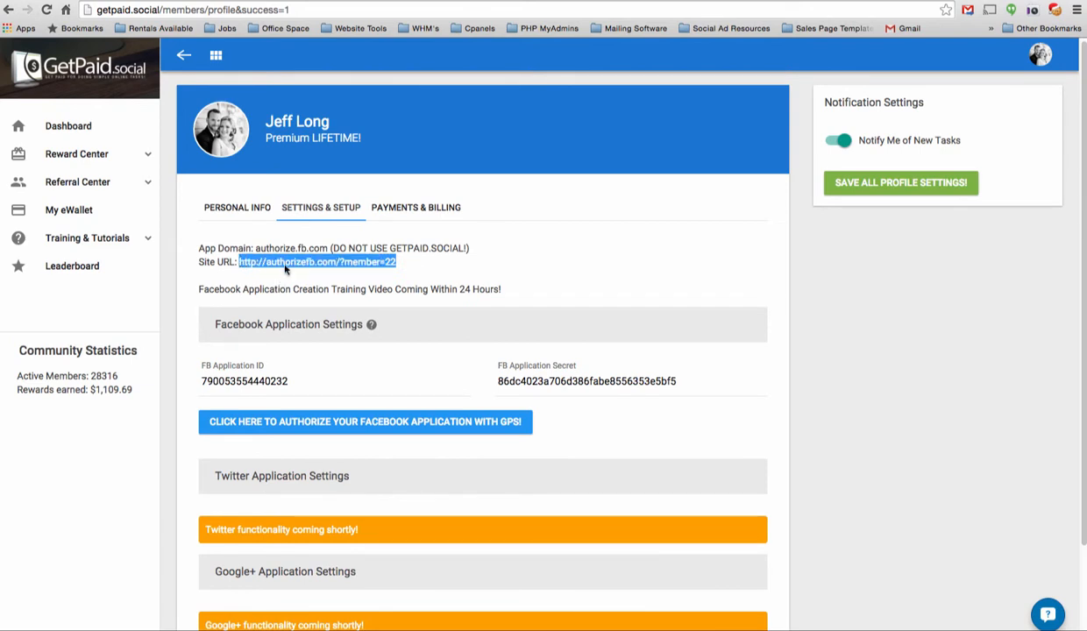
right_click(275, 255)
left_click(300, 286)
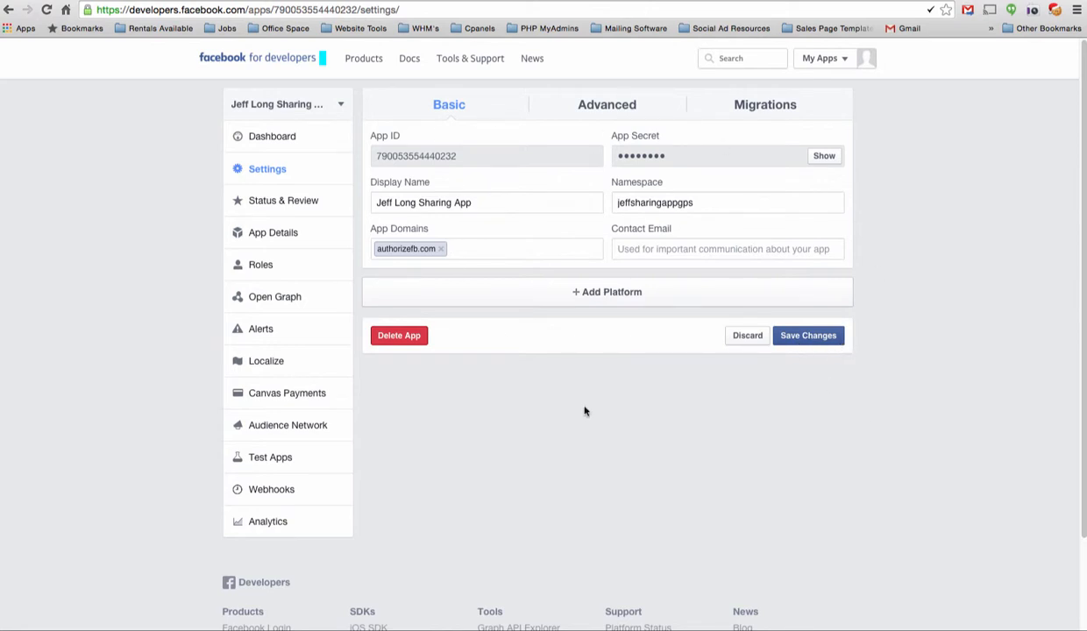
Step: Add a Website platform to the Facebook app with the copied authorizefb.com member link as its site URL, and save the changes
left_click(609, 299)
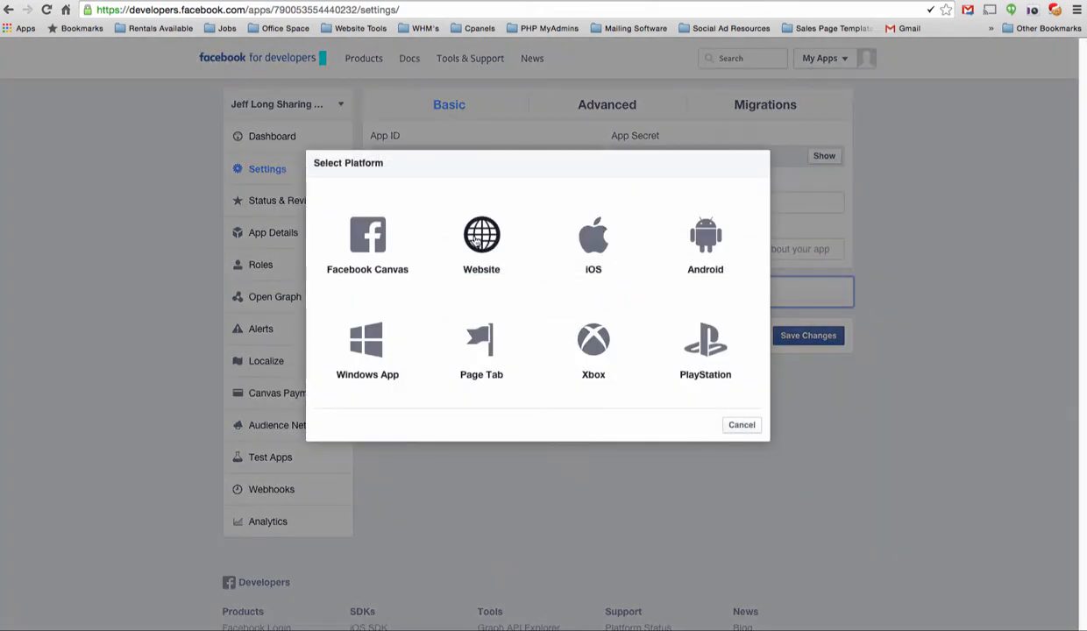
left_click(474, 240)
scroll(474, 237, "down", 3)
left_click(395, 219)
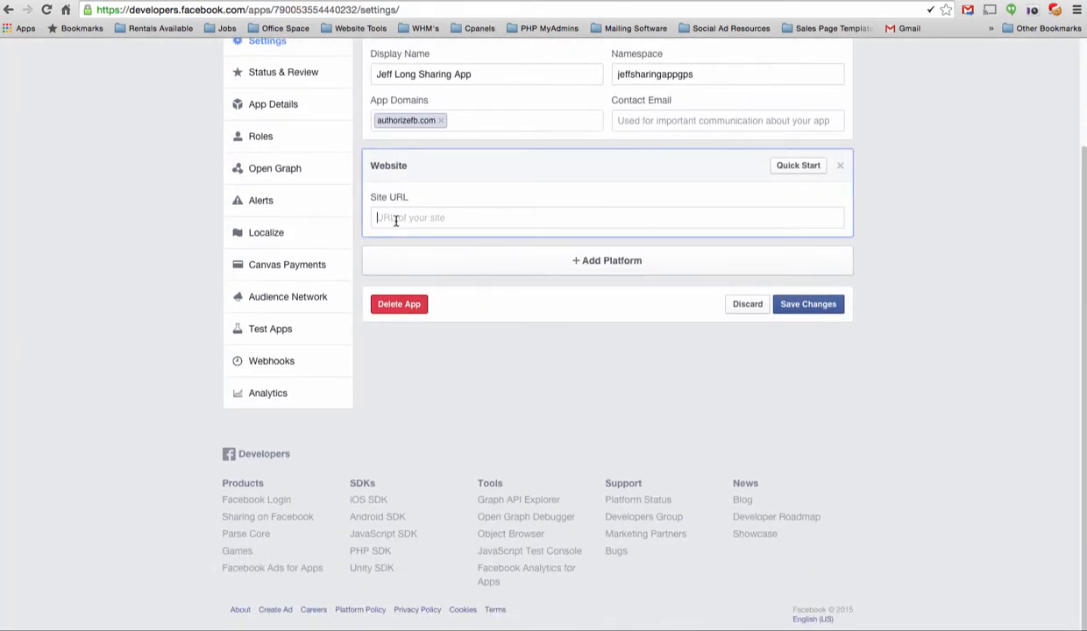
right_click(396, 221)
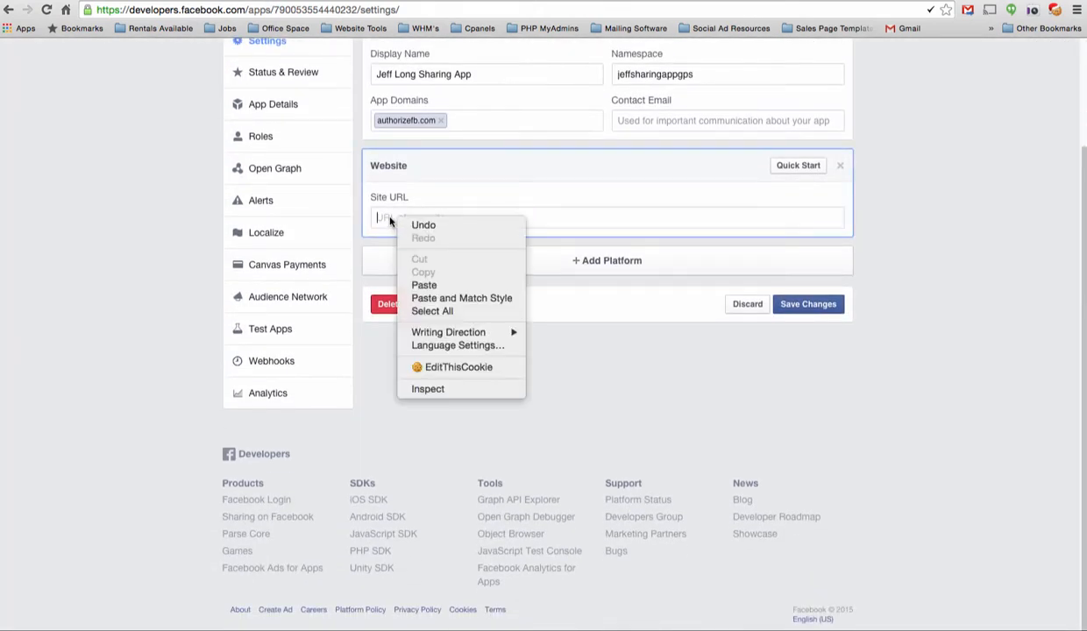
left_click(429, 284)
scroll(881, 324, "up", 3)
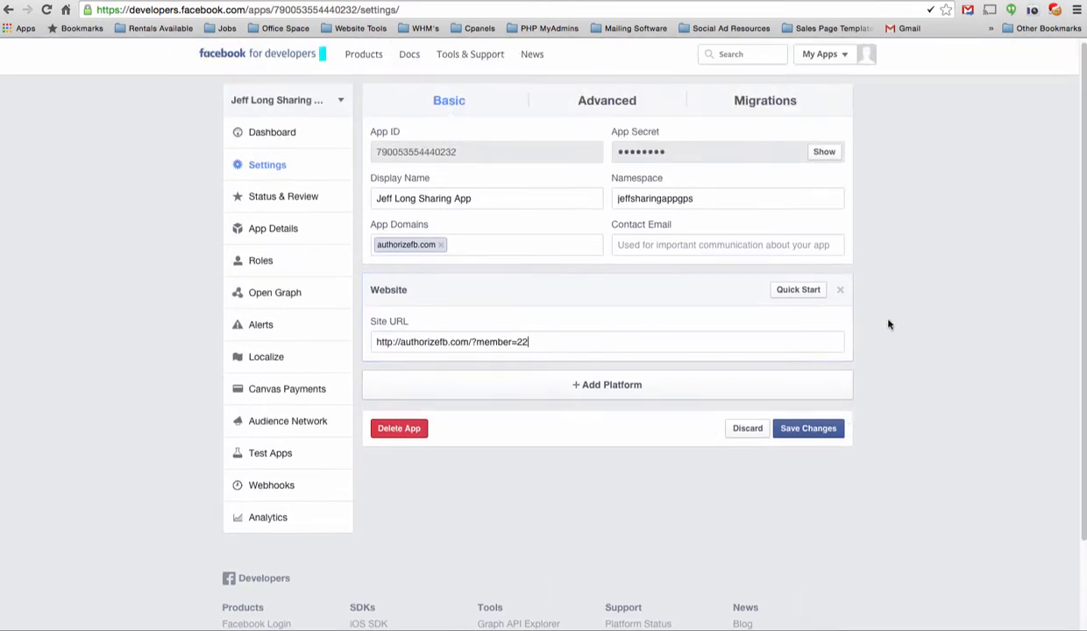
left_click(817, 431)
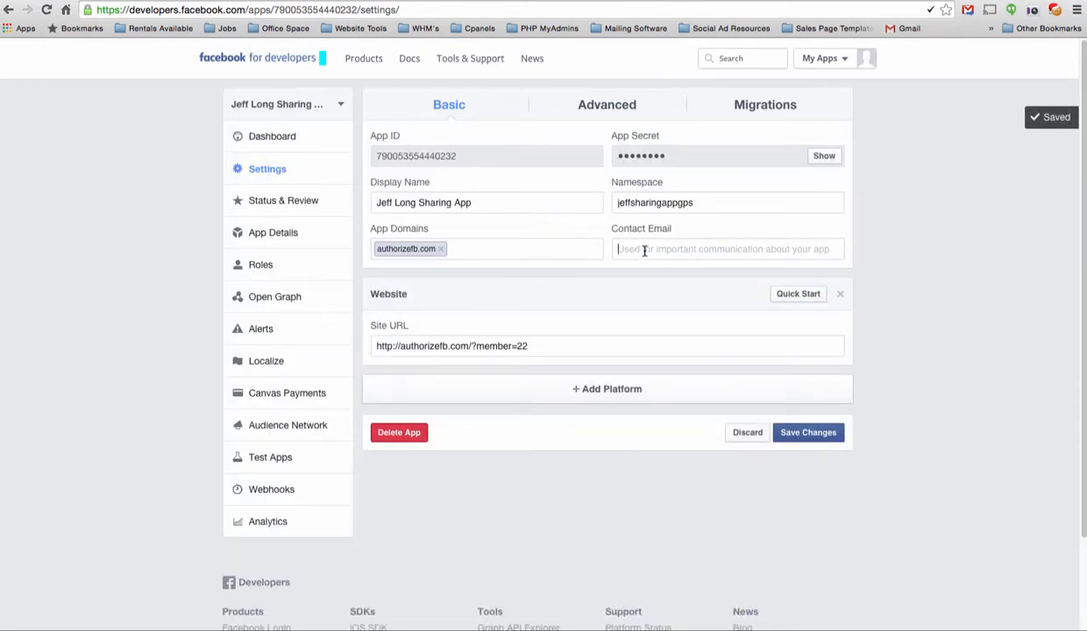
Step: Fill in the app's contact e-mail and save the settings
key("ctrl+v")
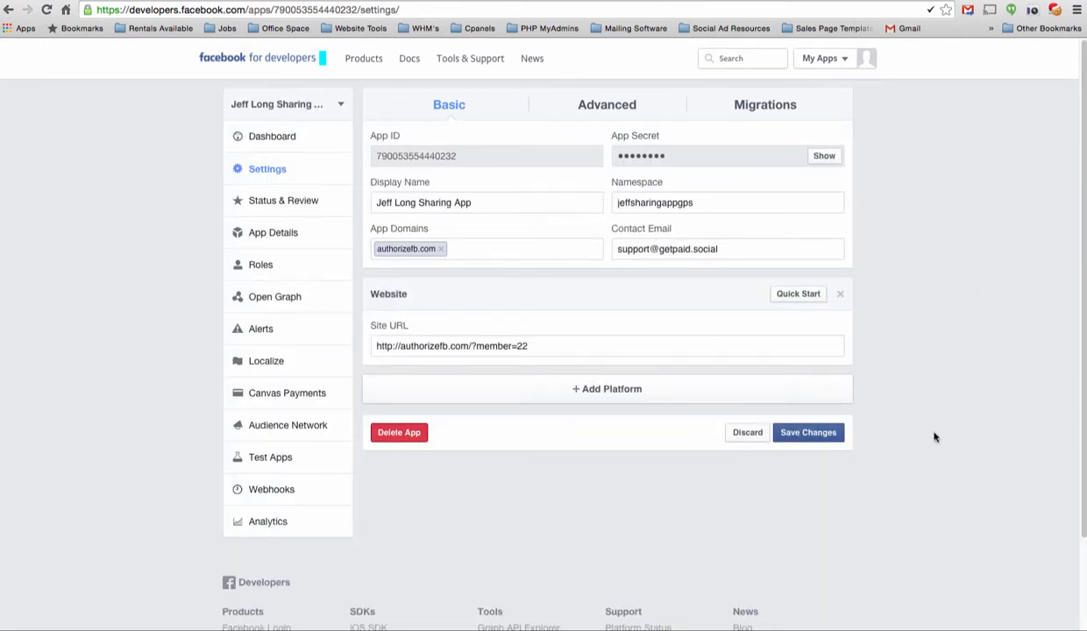
left_click(808, 432)
Step: Make the app and all its live features available to the general public under Status & Review
left_click(281, 201)
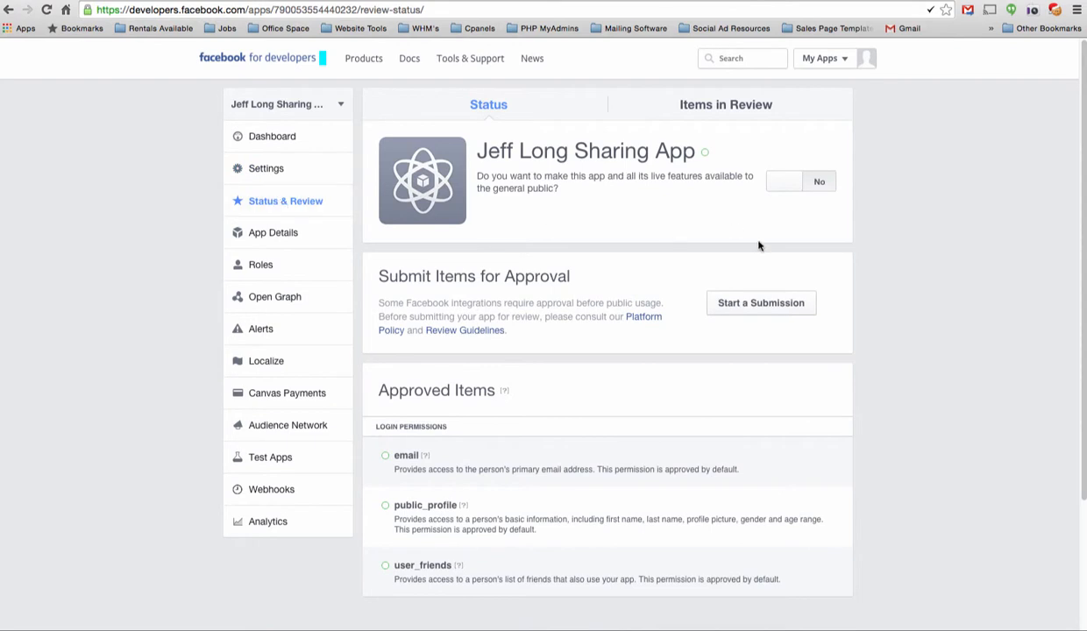
left_click(776, 182)
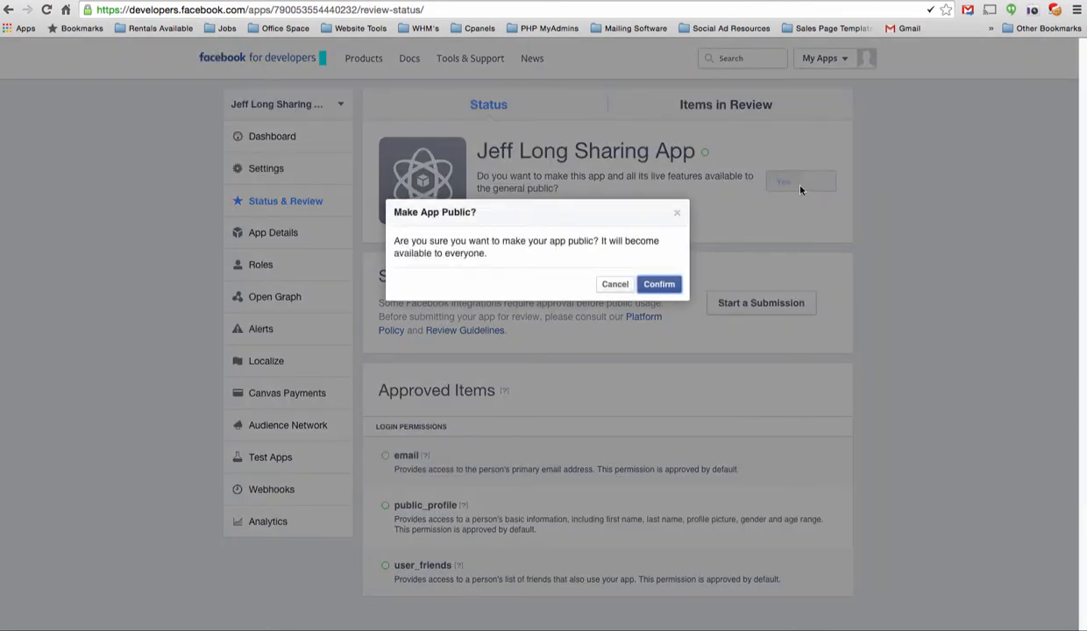
left_click(653, 284)
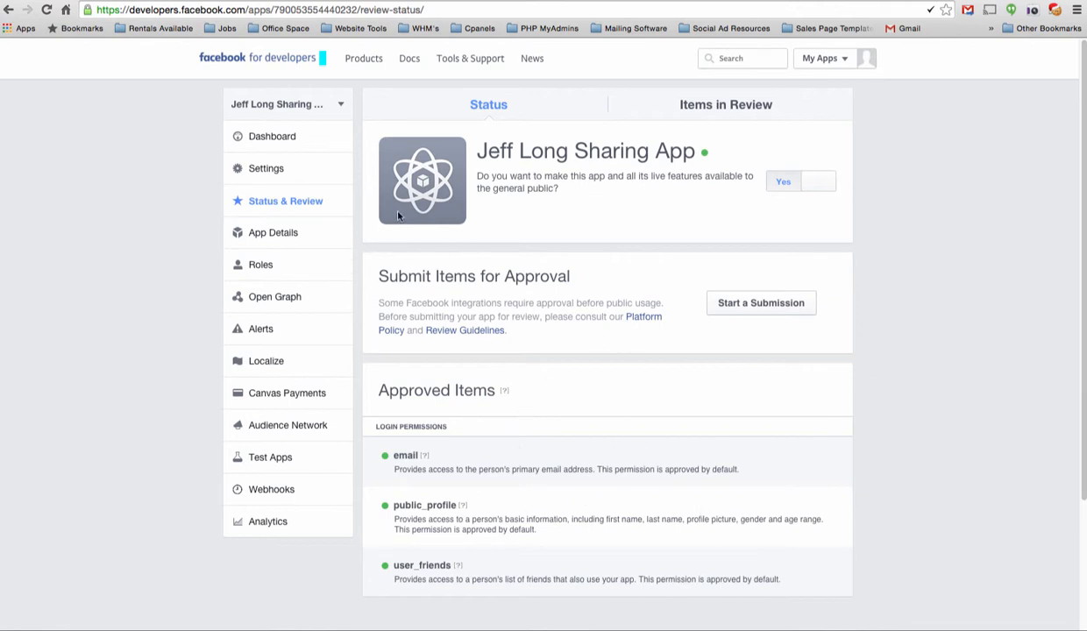
left_click(277, 236)
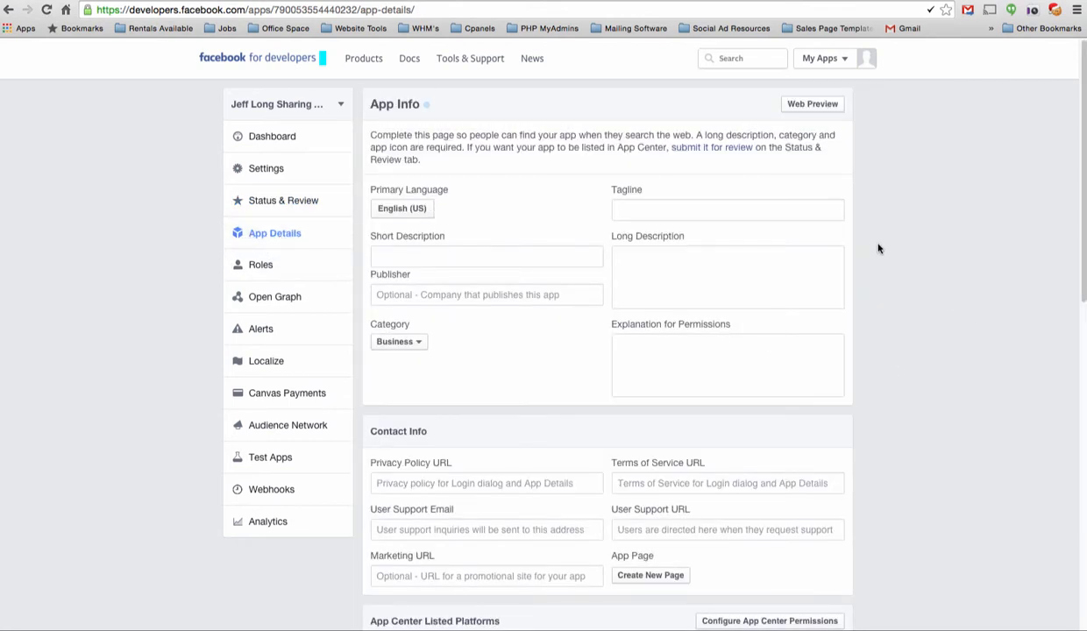
scroll(948, 396, "down", 2)
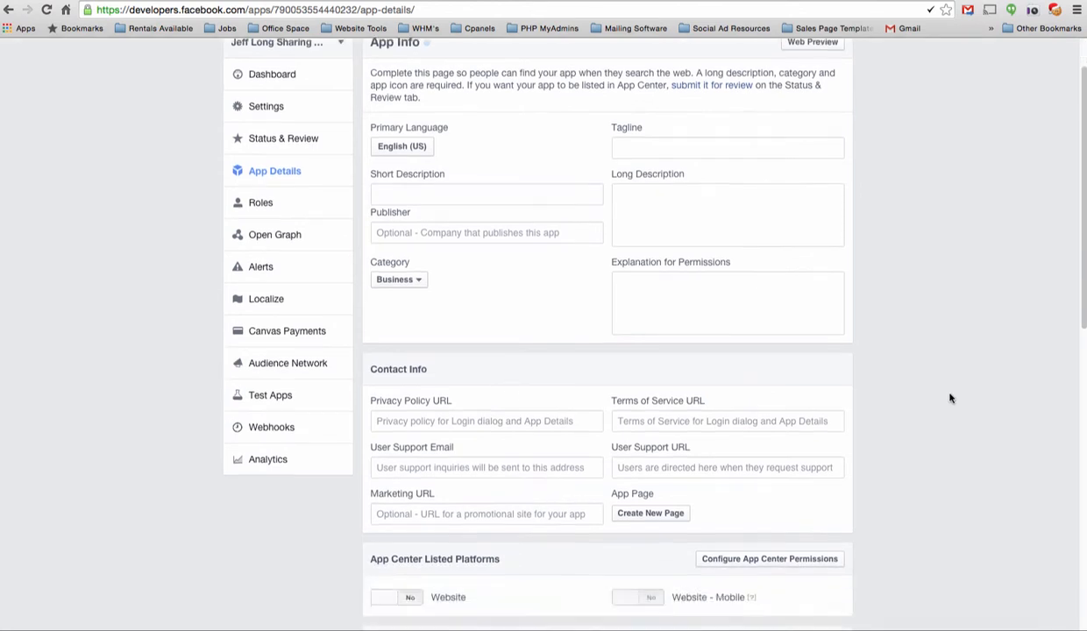
scroll(946, 397, "down", 1)
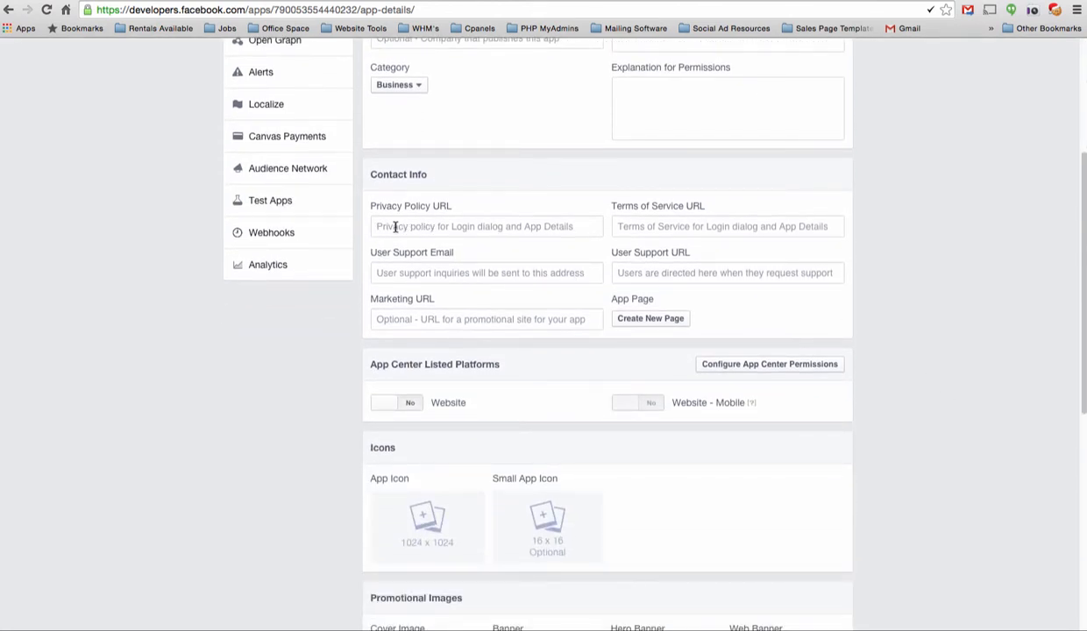
left_click(525, 226)
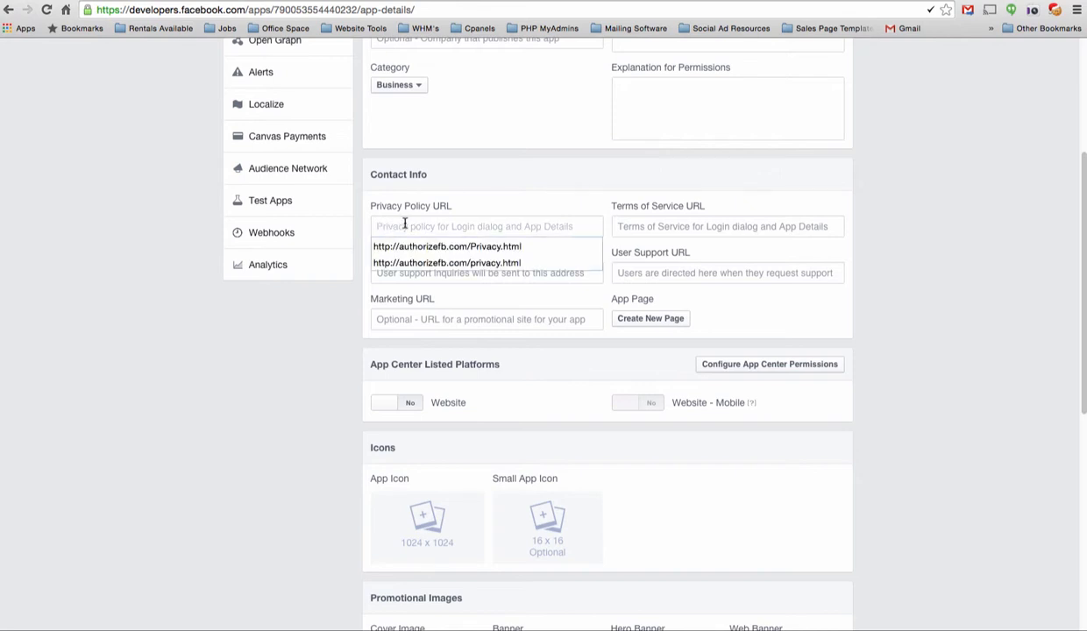
left_click(482, 262)
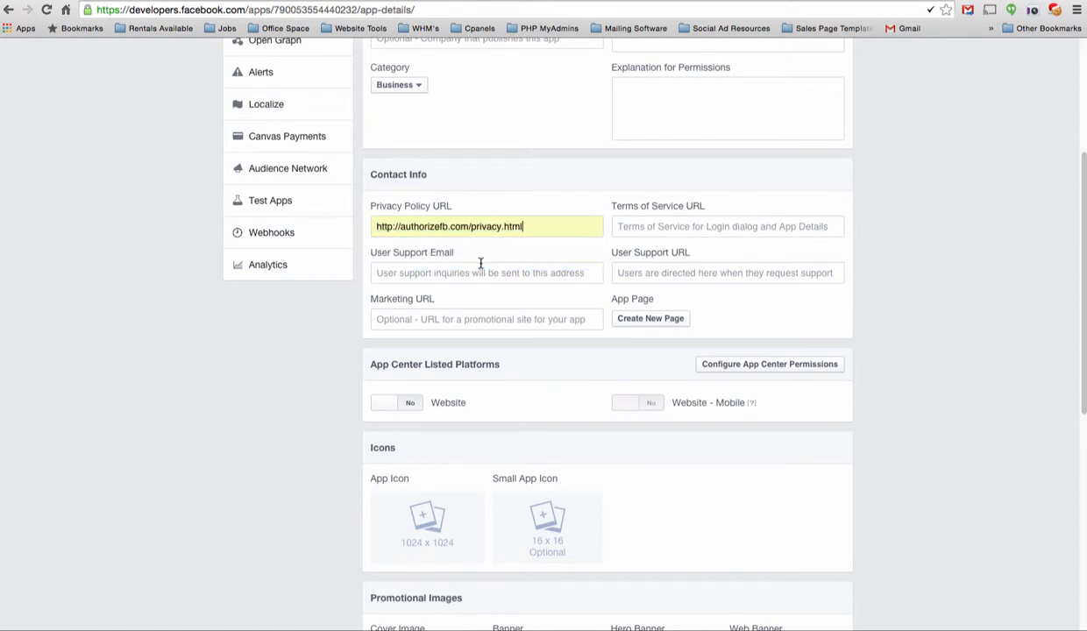
left_click(551, 229)
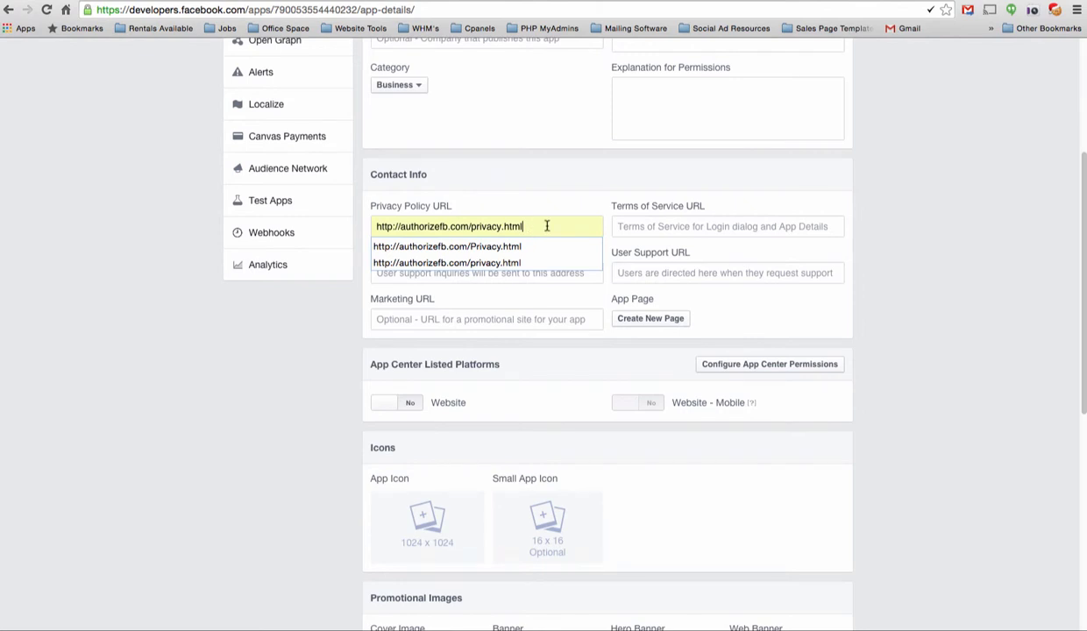
left_click(916, 331)
scroll(946, 269, "down", 6)
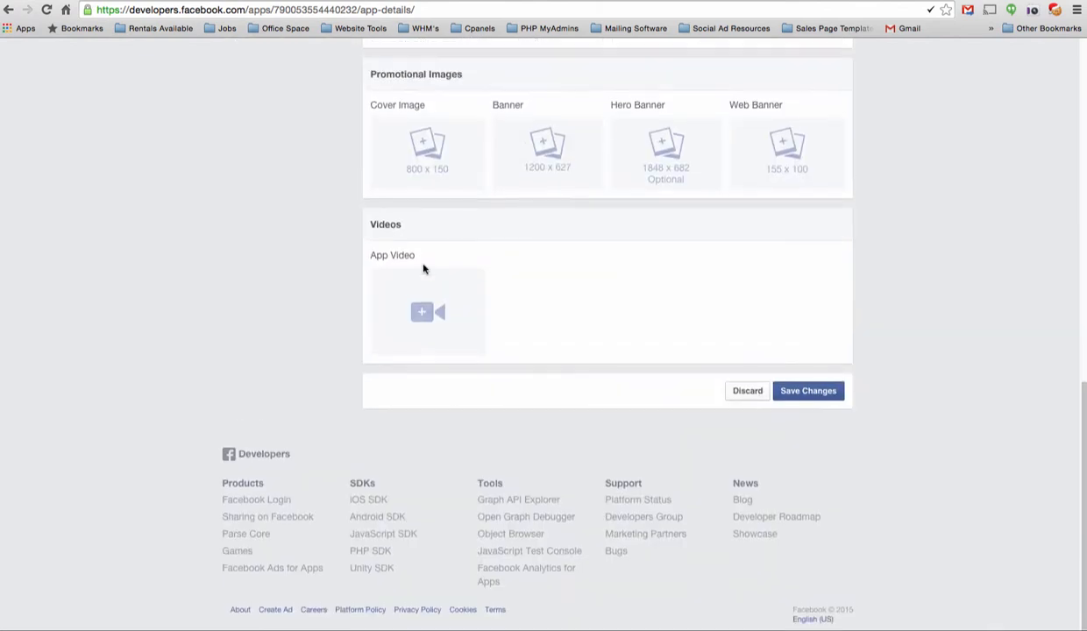
left_click(789, 387)
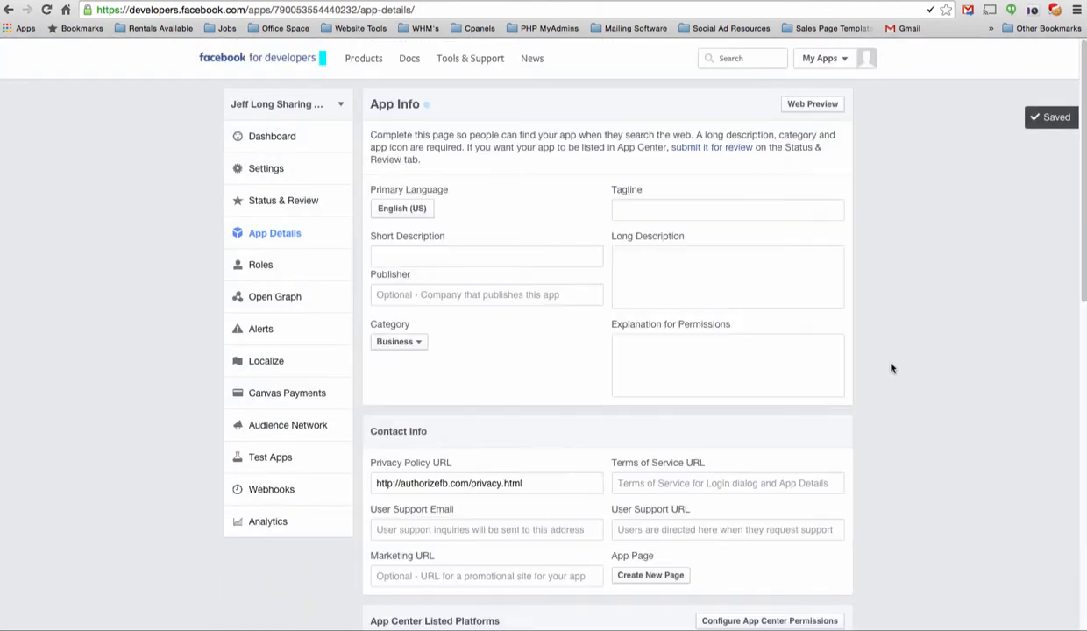
scroll(884, 359, "down", 7)
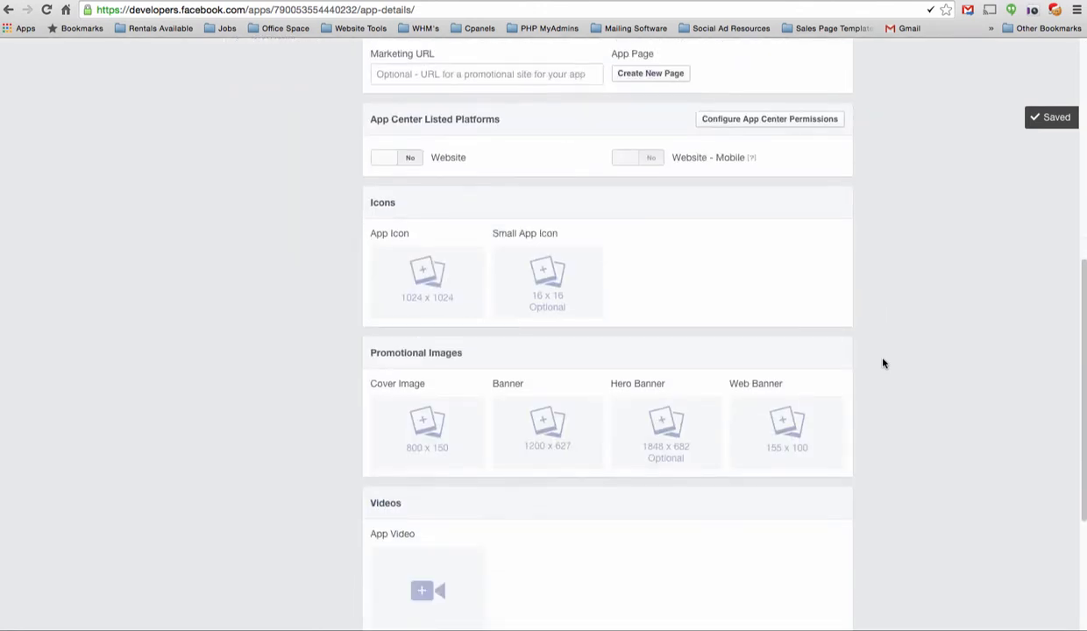
scroll(883, 359, "up", 10)
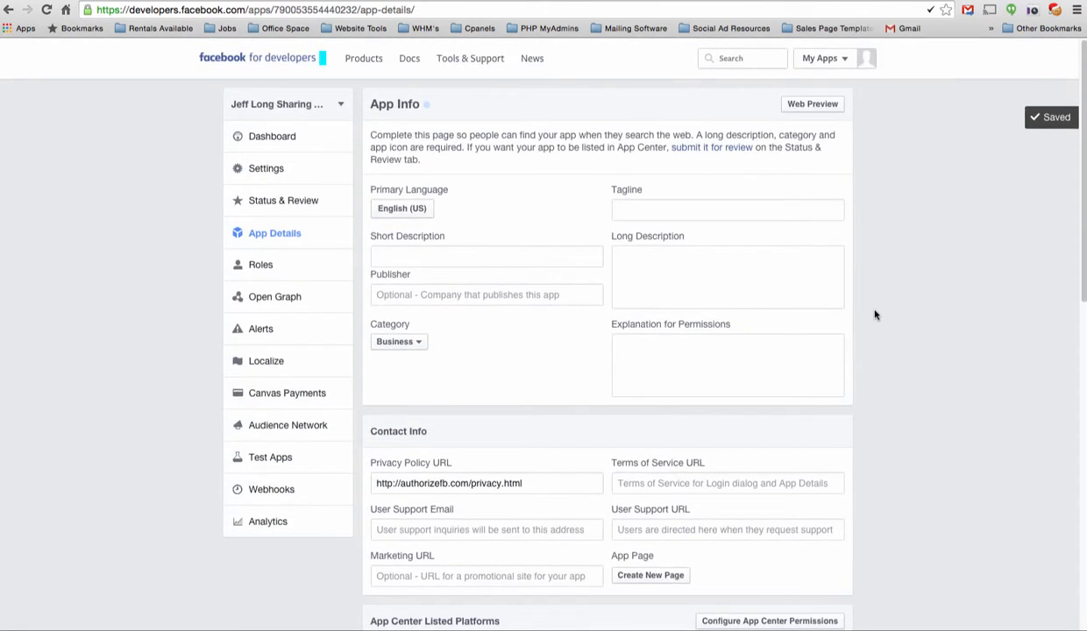
Step: Reveal the app secret on the app's Dashboard and copy the App ID
left_click(274, 140)
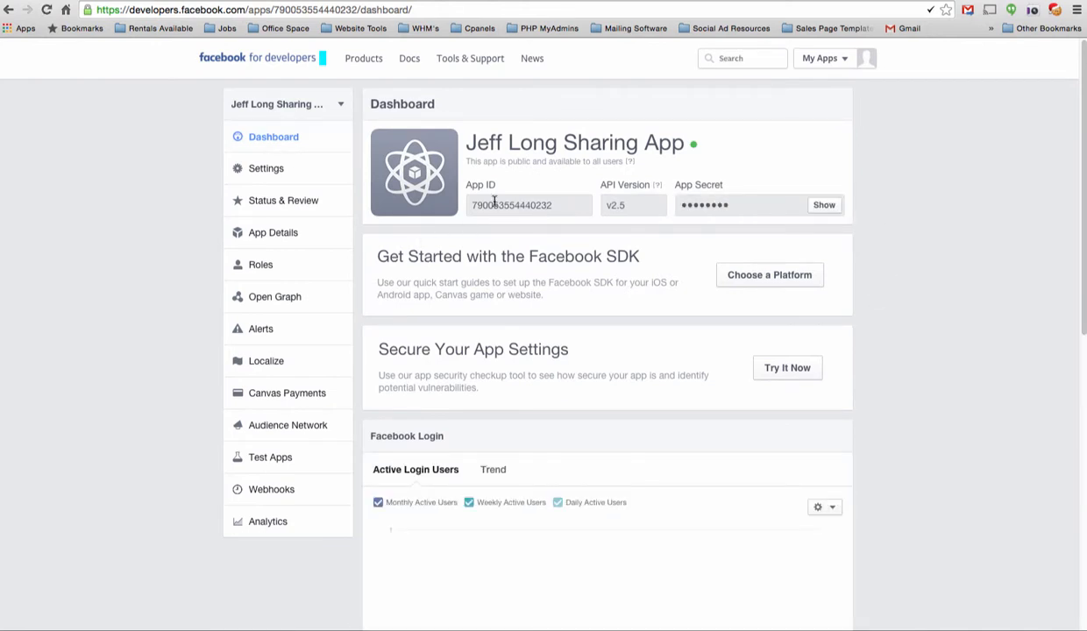
left_click(823, 205)
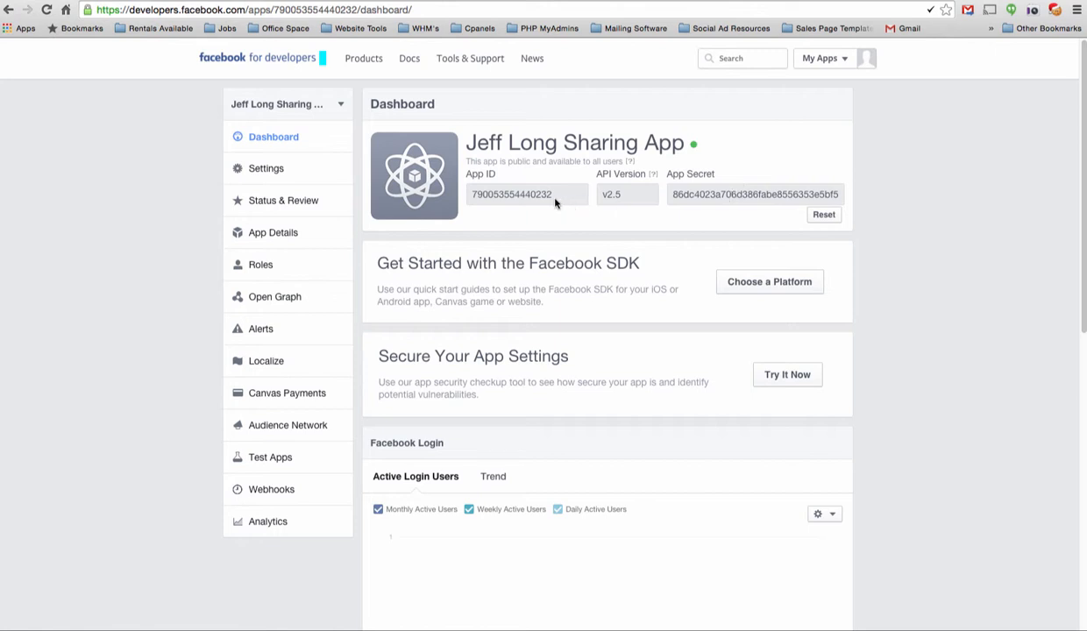
left_click_drag(554, 197, 455, 195)
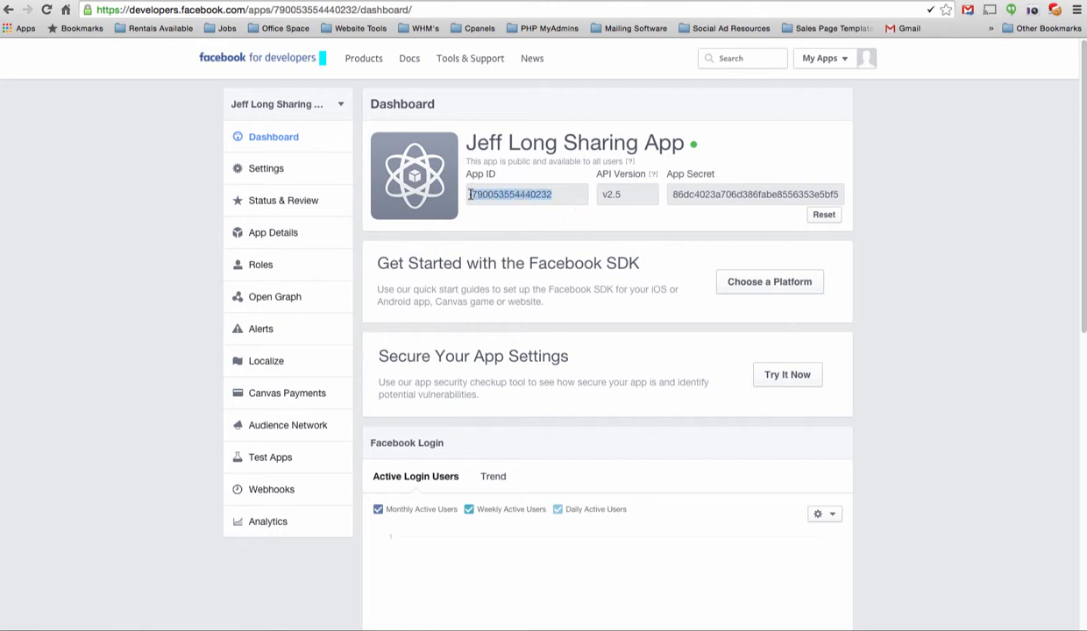
right_click(487, 198)
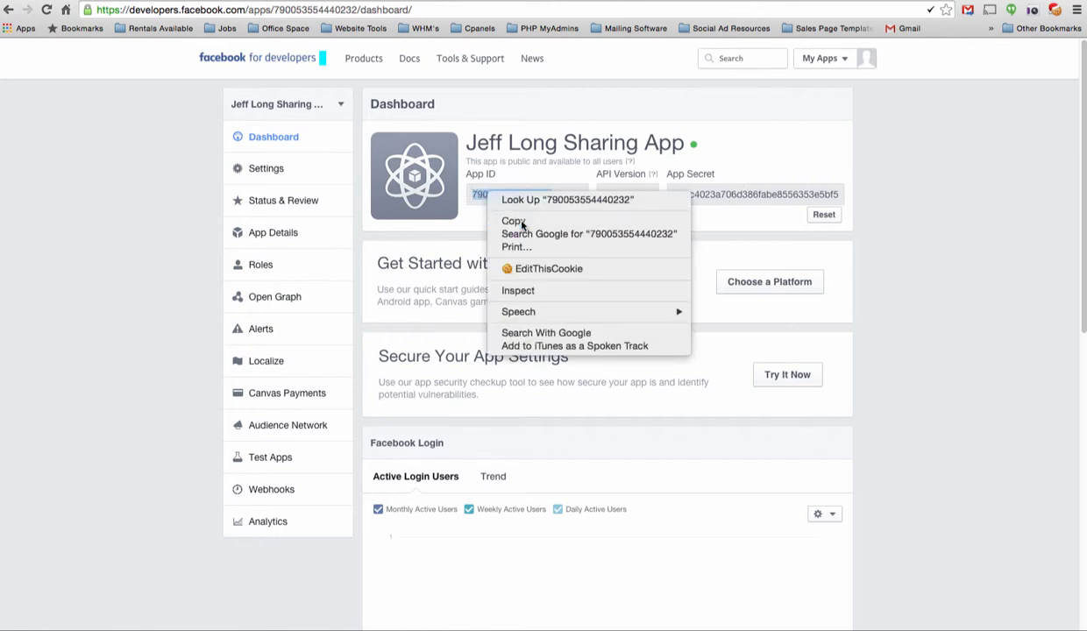
left_click(515, 221)
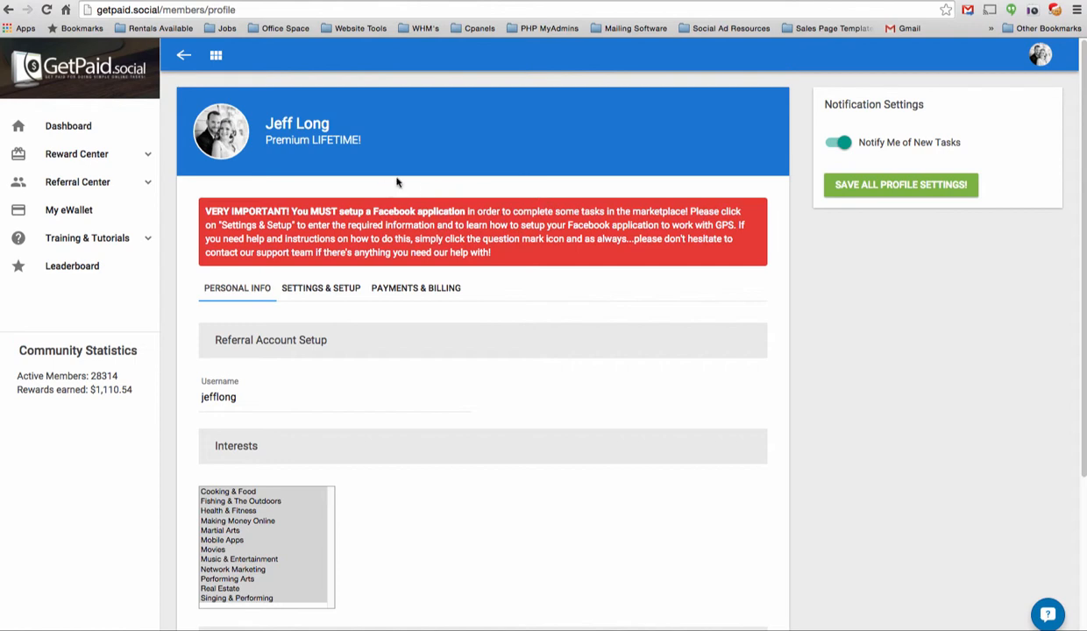
Step: Paste the copied App ID as the FB Application ID in the GetPaid.social profile's Settings & Setup
left_click(320, 291)
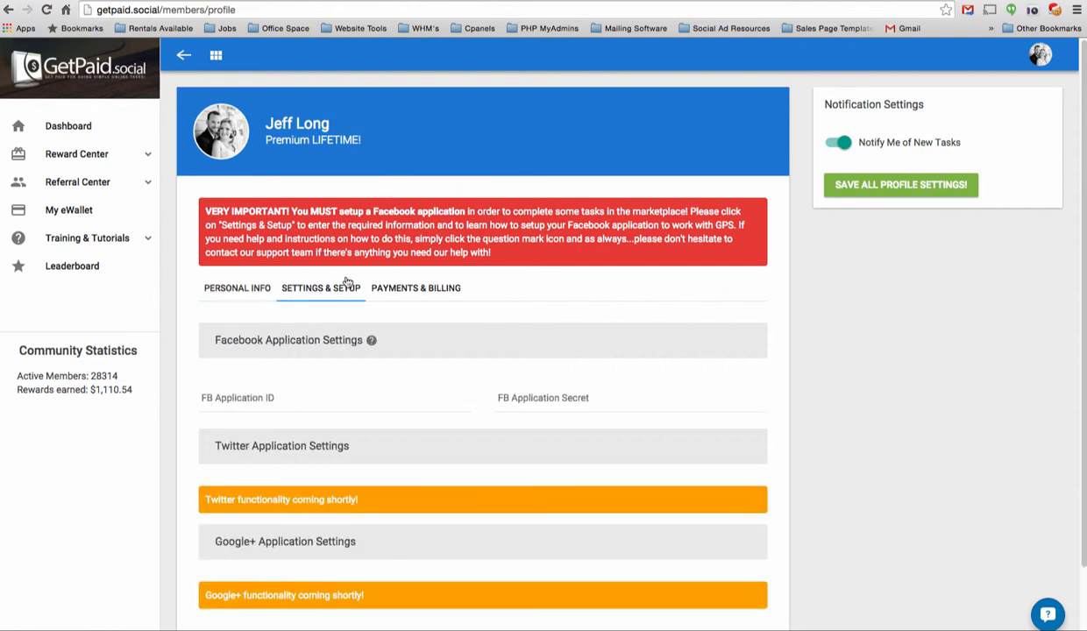
scroll(351, 285, "down", 2)
left_click(223, 315)
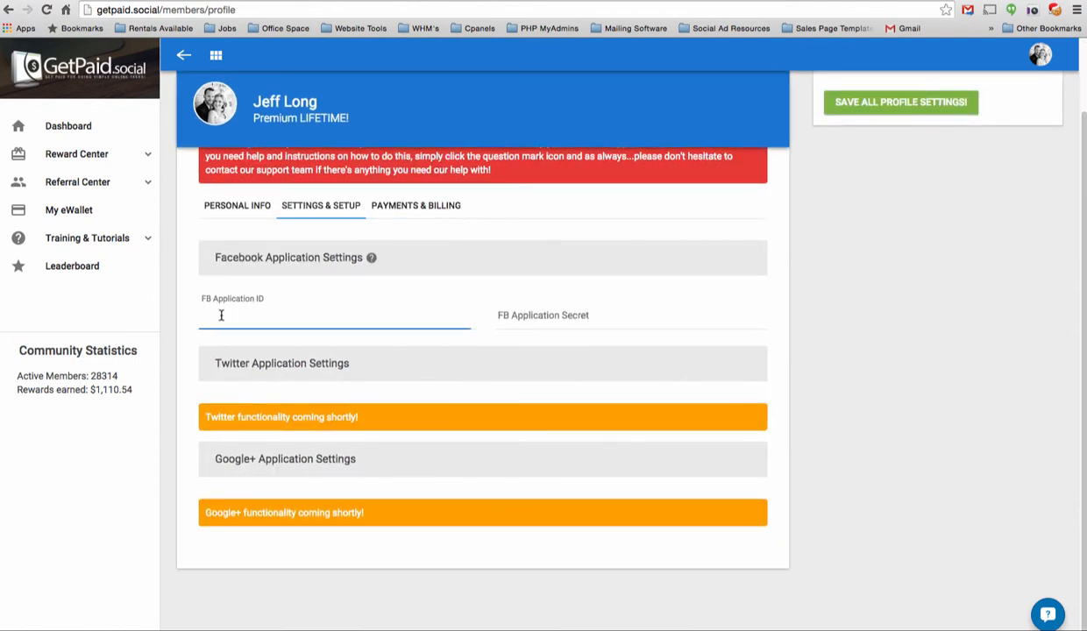
right_click(221, 319)
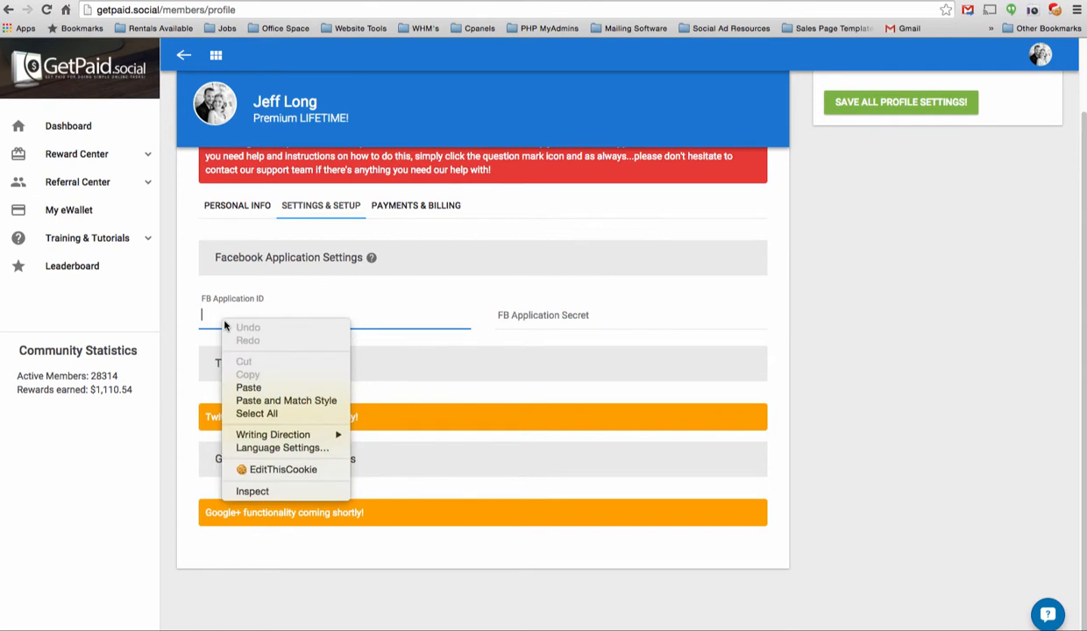
left_click(263, 388)
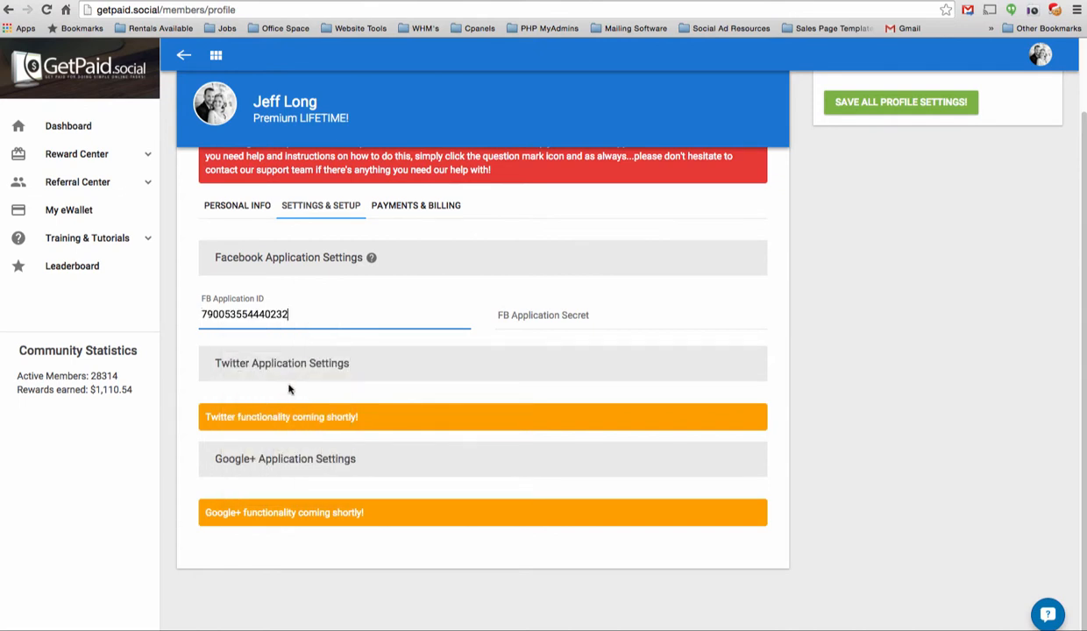
Step: Switch back to the Facebook app's Dashboard and copy the App Secret
left_click(785, 2)
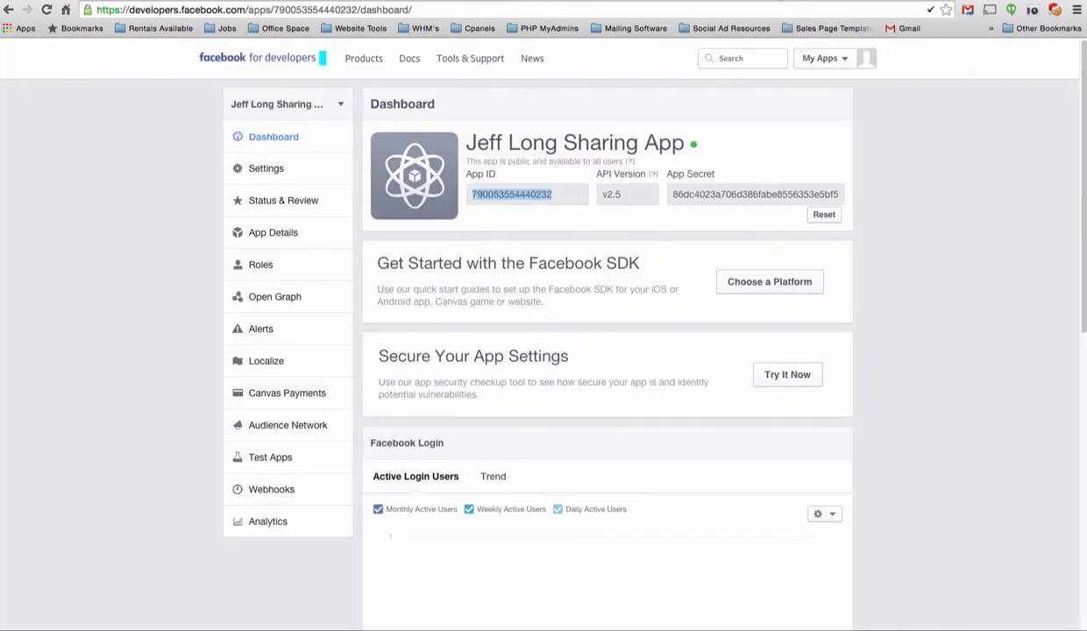
left_click_drag(670, 194, 837, 195)
right_click(796, 195)
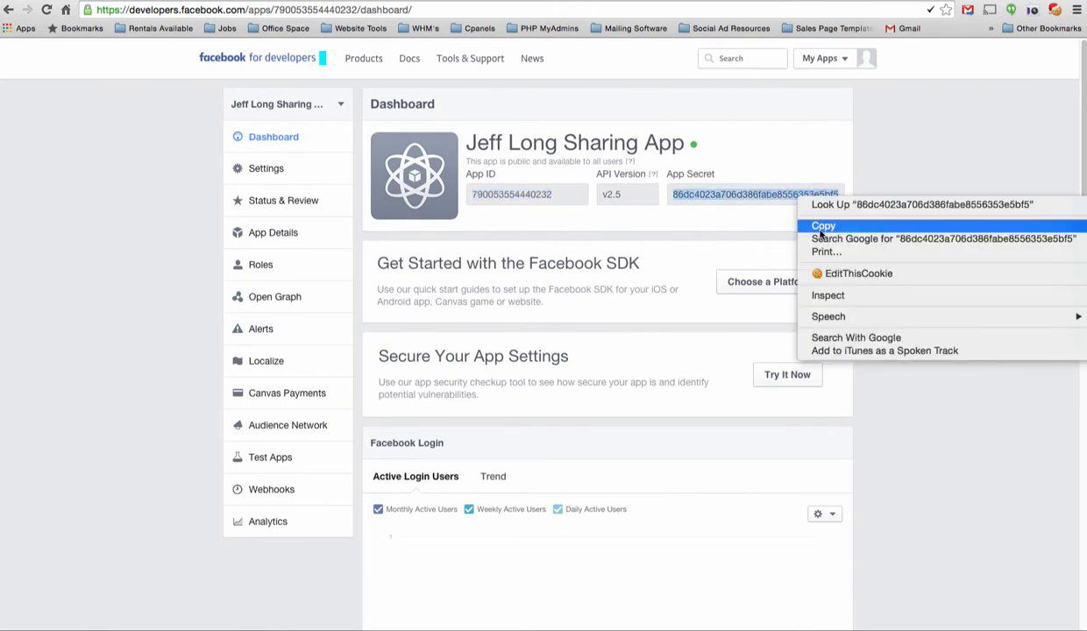
left_click(824, 226)
Step: Paste the app secret as the FB Application Secret in the GetPaid.social profile and save all profile settings
left_click(119, 5)
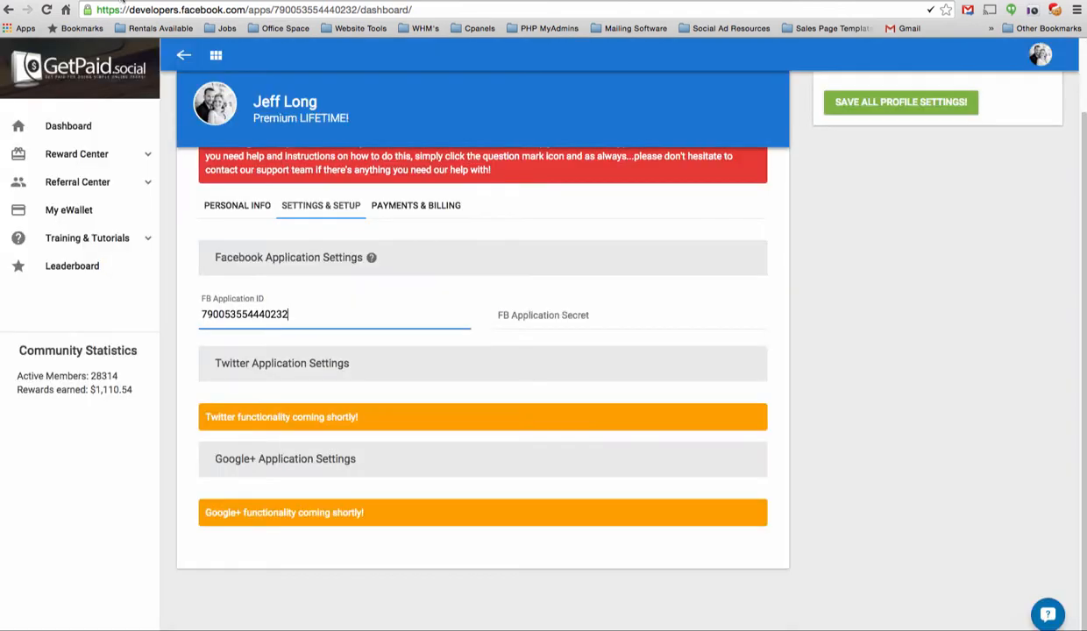
left_click(557, 315)
right_click(521, 315)
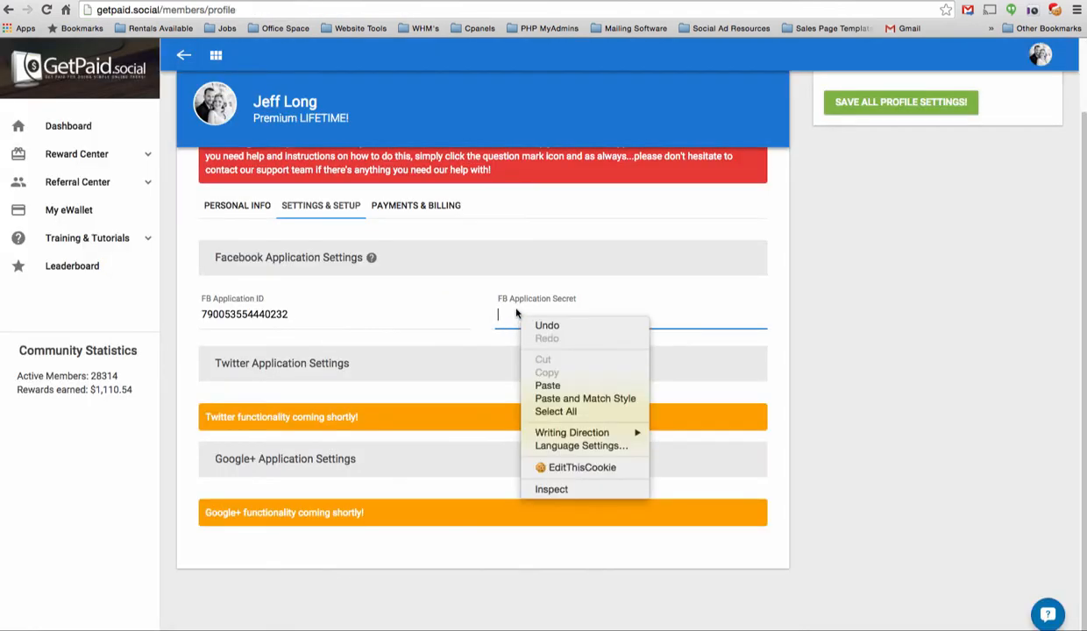
left_click(553, 386)
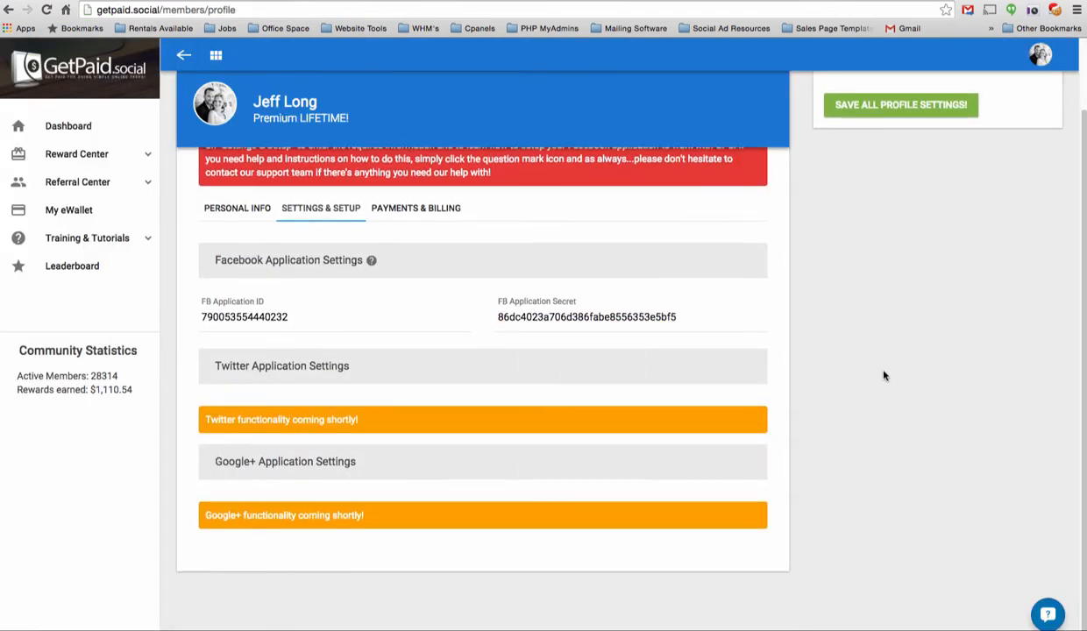
scroll(881, 377, "up", 2)
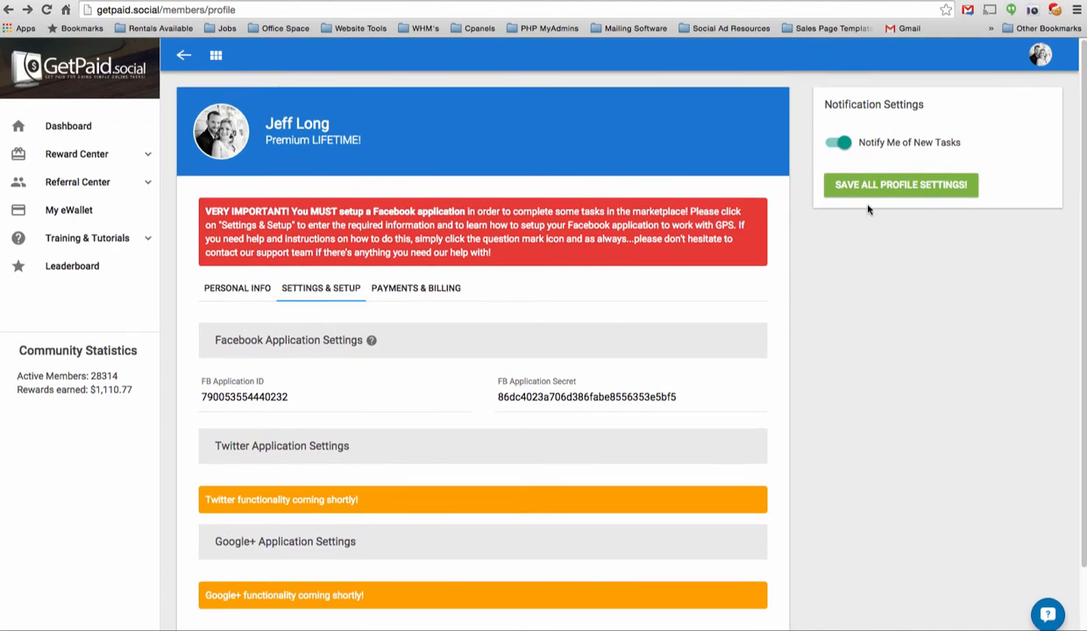
left_click(908, 191)
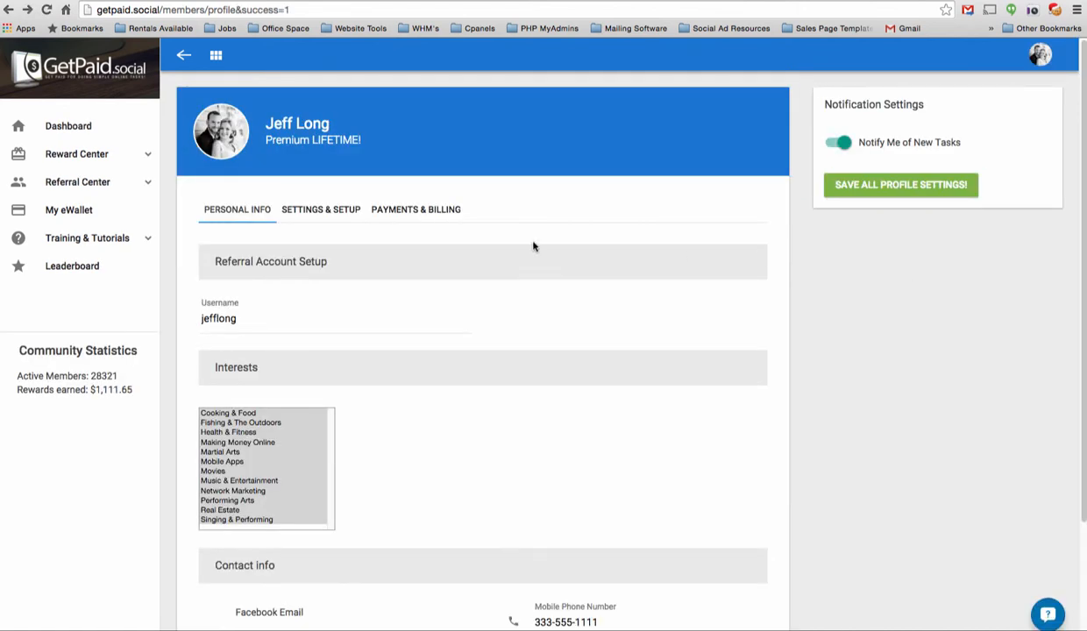
Step: Start authorizing the Facebook application with GPS from Settings & Setup and accept sharing the requested profile information
left_click(347, 218)
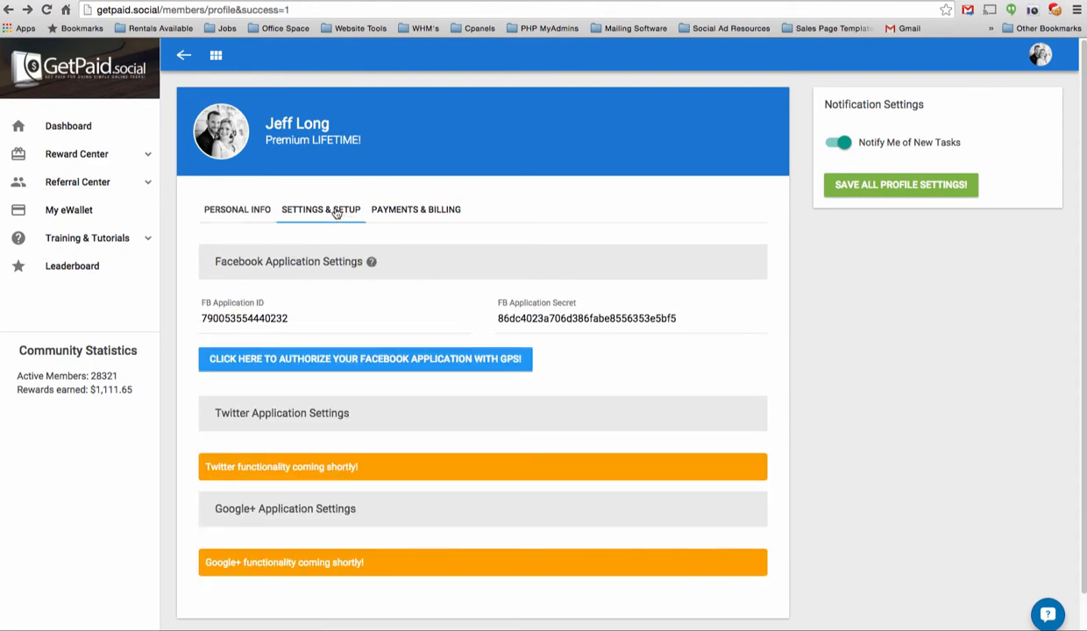
left_click(392, 366)
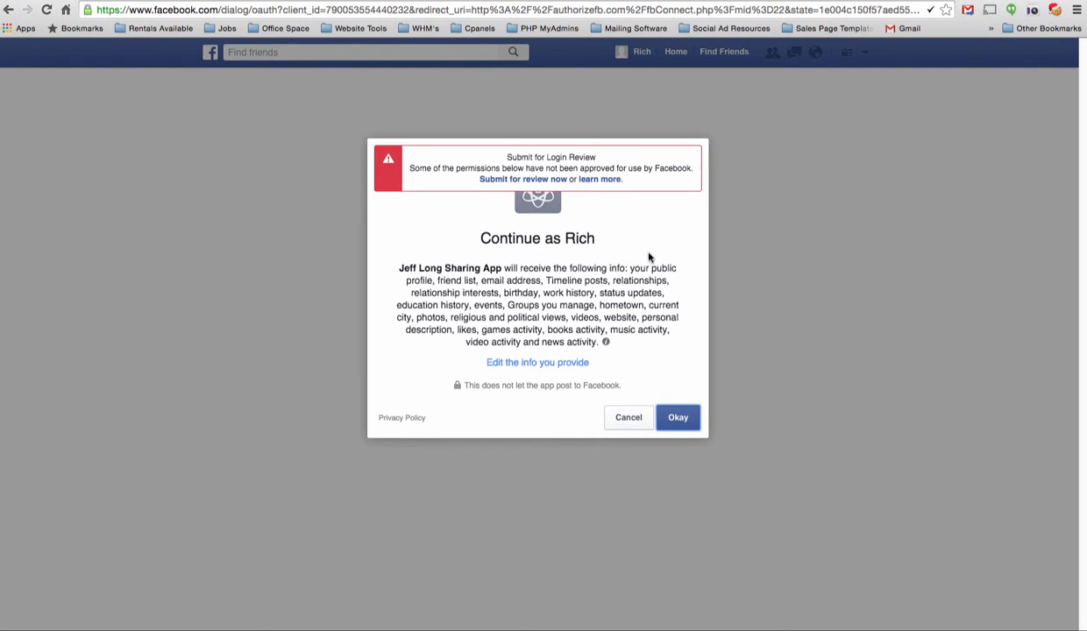
left_click(680, 424)
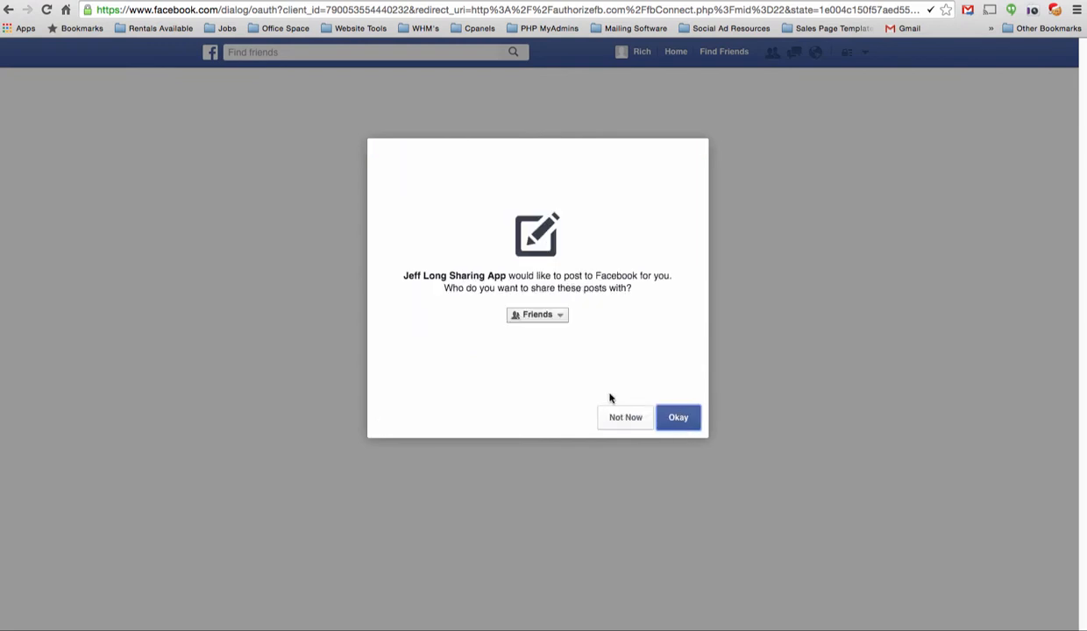
Step: Allow the app to post to Facebook with the Public audience and approve its access to Pages, events and ads
left_click(551, 316)
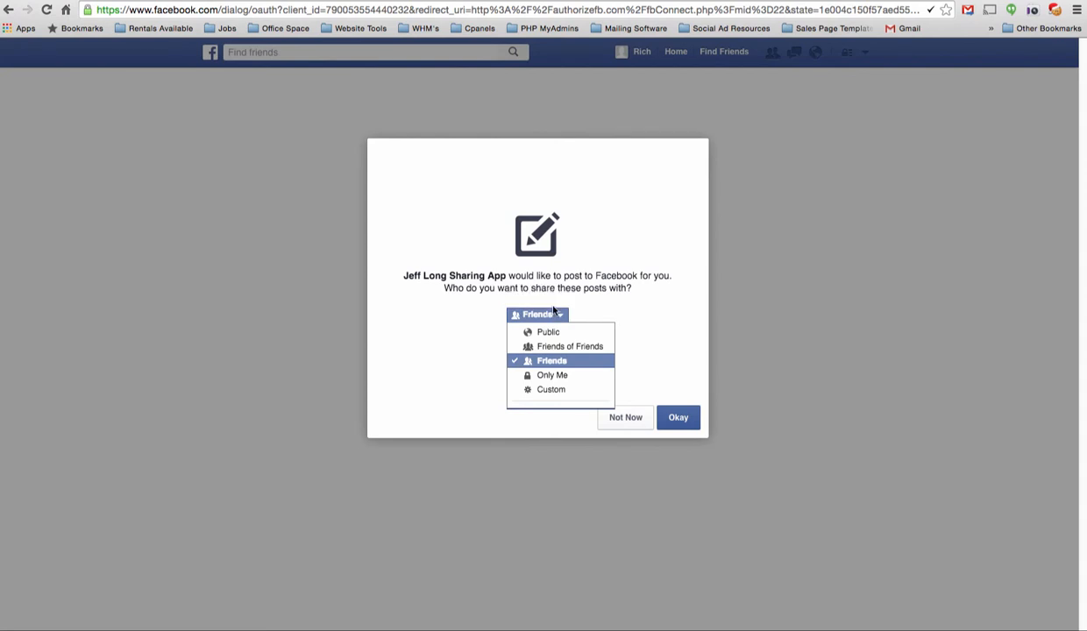
left_click(503, 271)
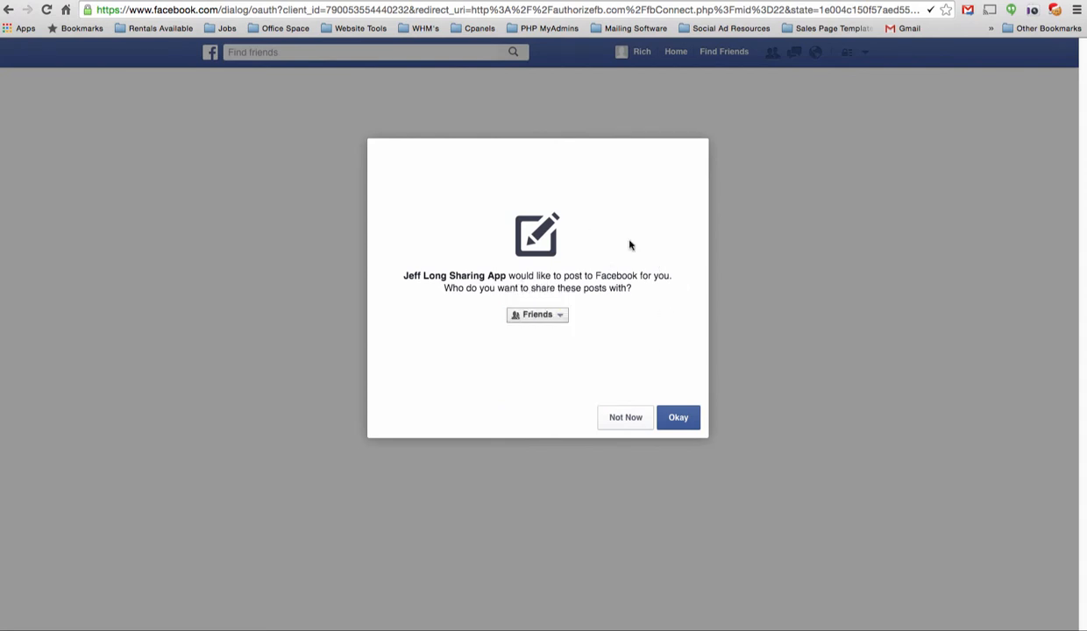
left_click(536, 315)
left_click(548, 332)
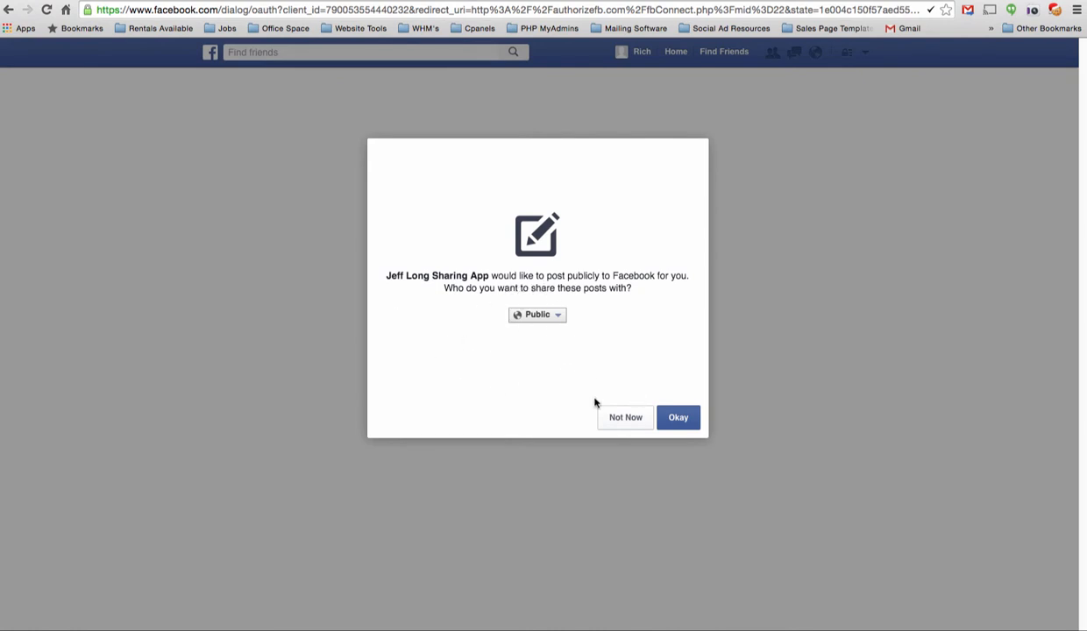
left_click(687, 422)
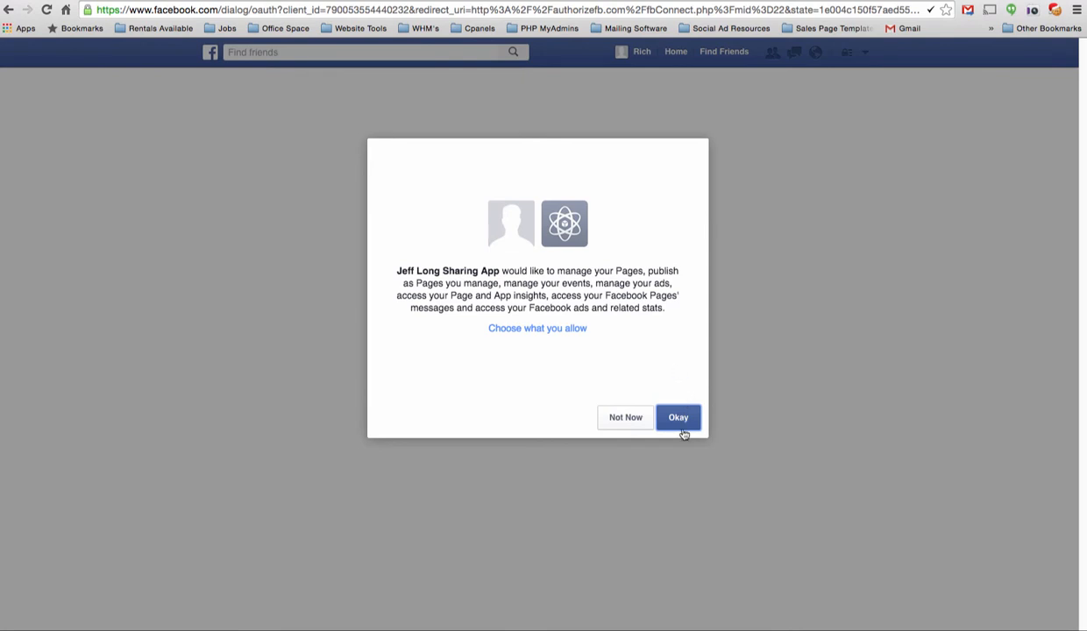
left_click(681, 425)
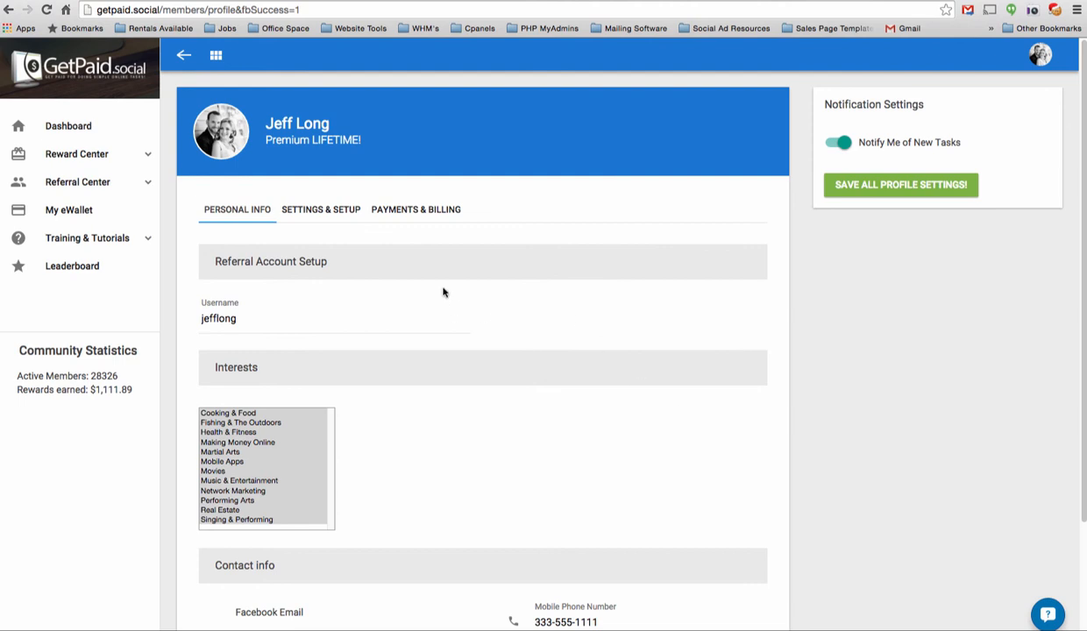
Step: Check the Facebook application's authorization status in the GetPaid.social profile's Settings & Setup
left_click(322, 215)
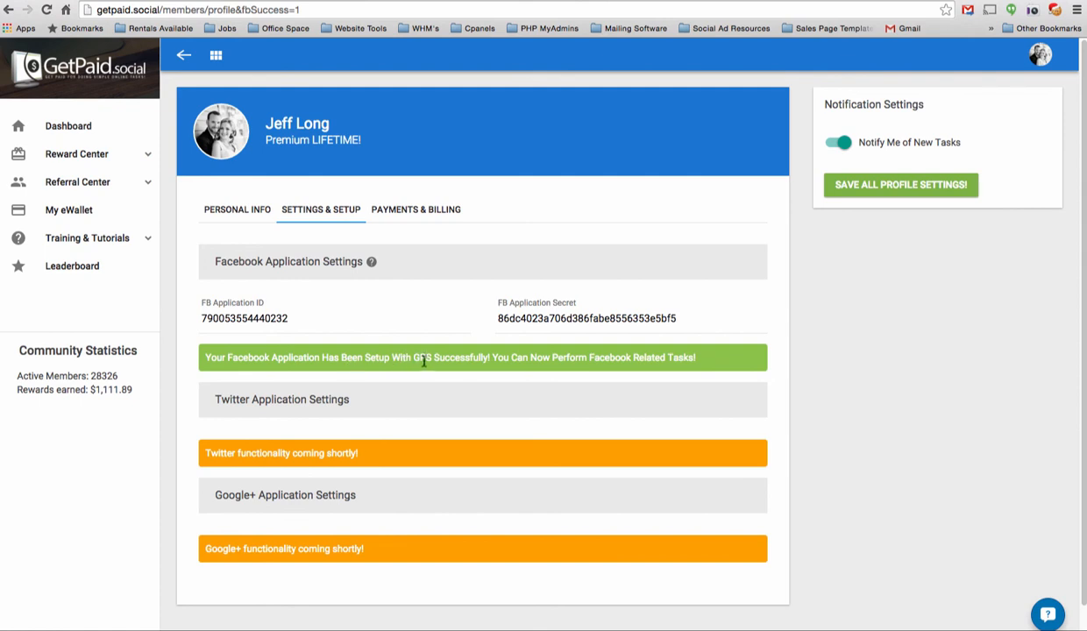
scroll(469, 361, "down", 1)
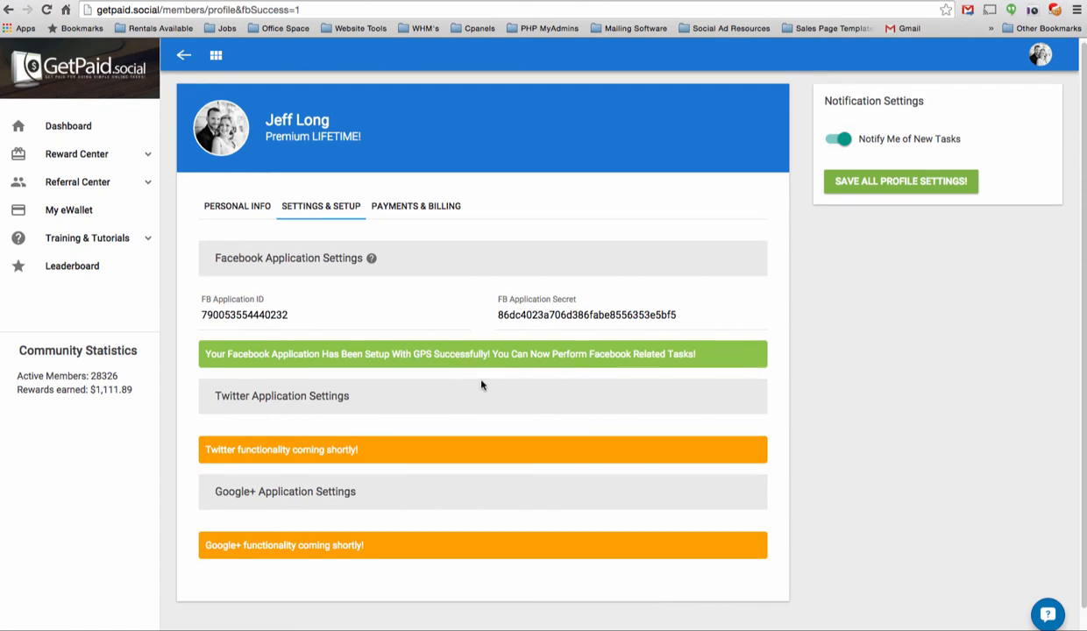
scroll(559, 375, "up", 1)
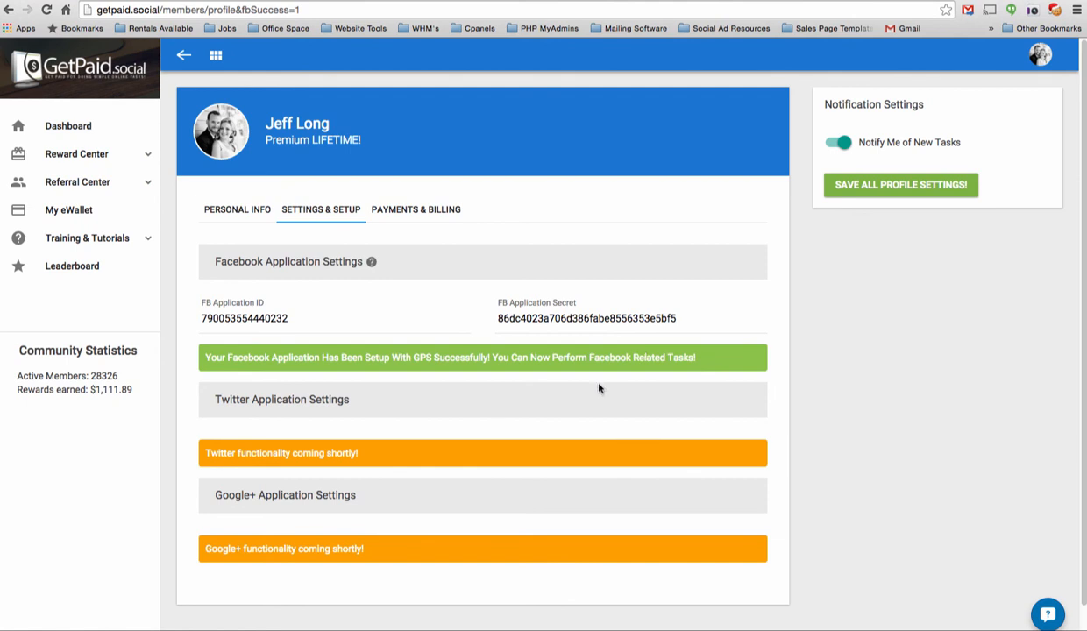
scroll(587, 396, "down", 1)
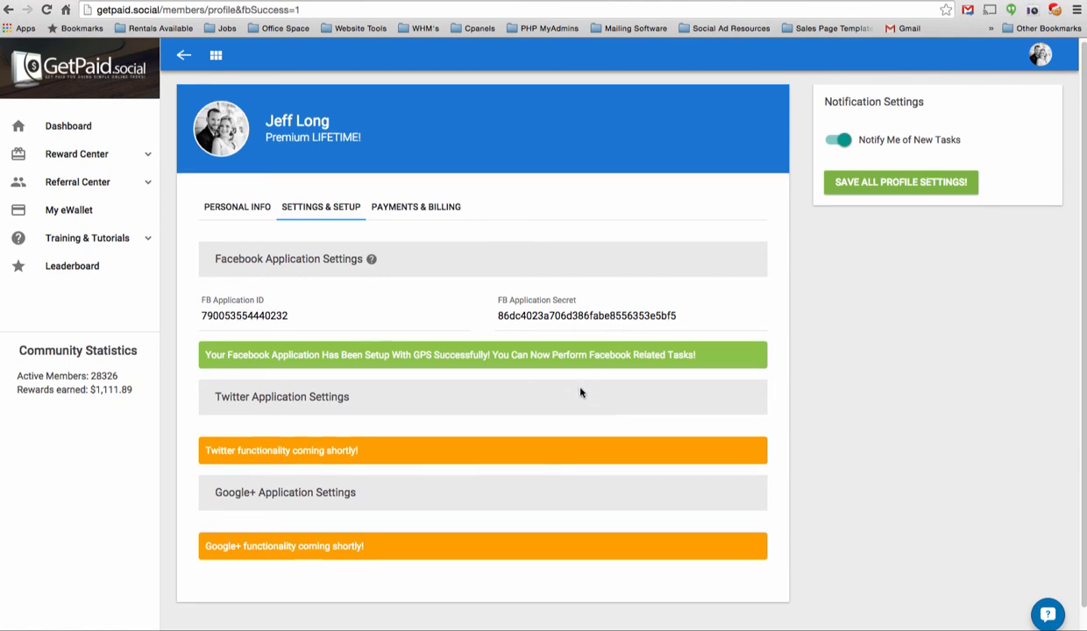
scroll(601, 383, "up", 1)
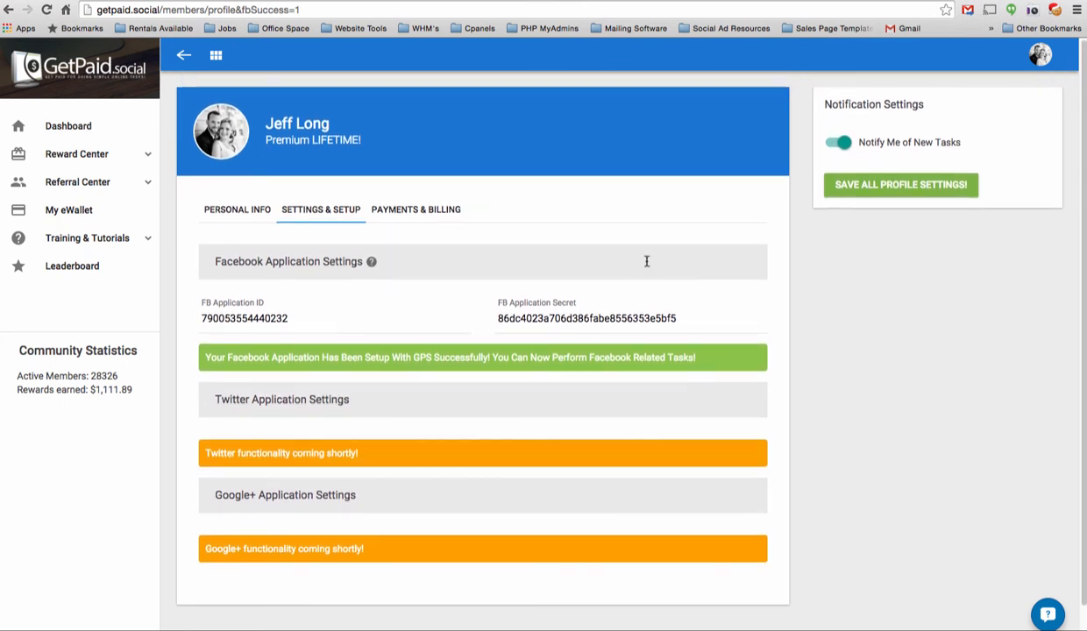